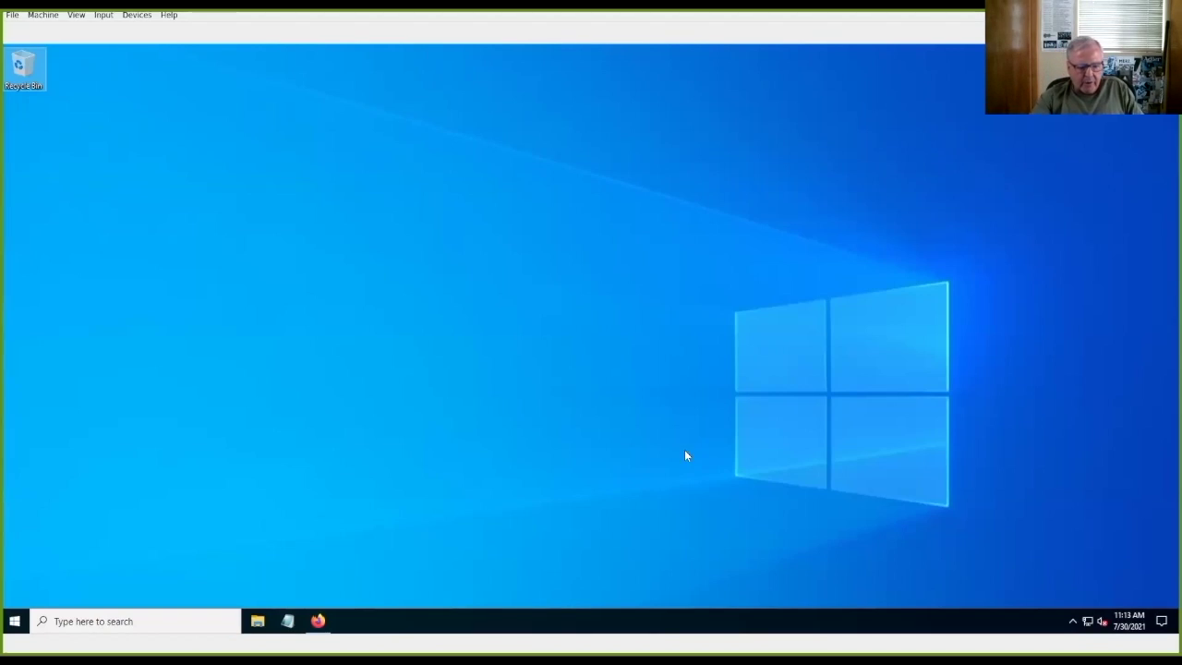
Step: Bring Firefox Lockwise back, reveal the ischoolapps.sjsu.edu password, and start editing that login
click(314, 628)
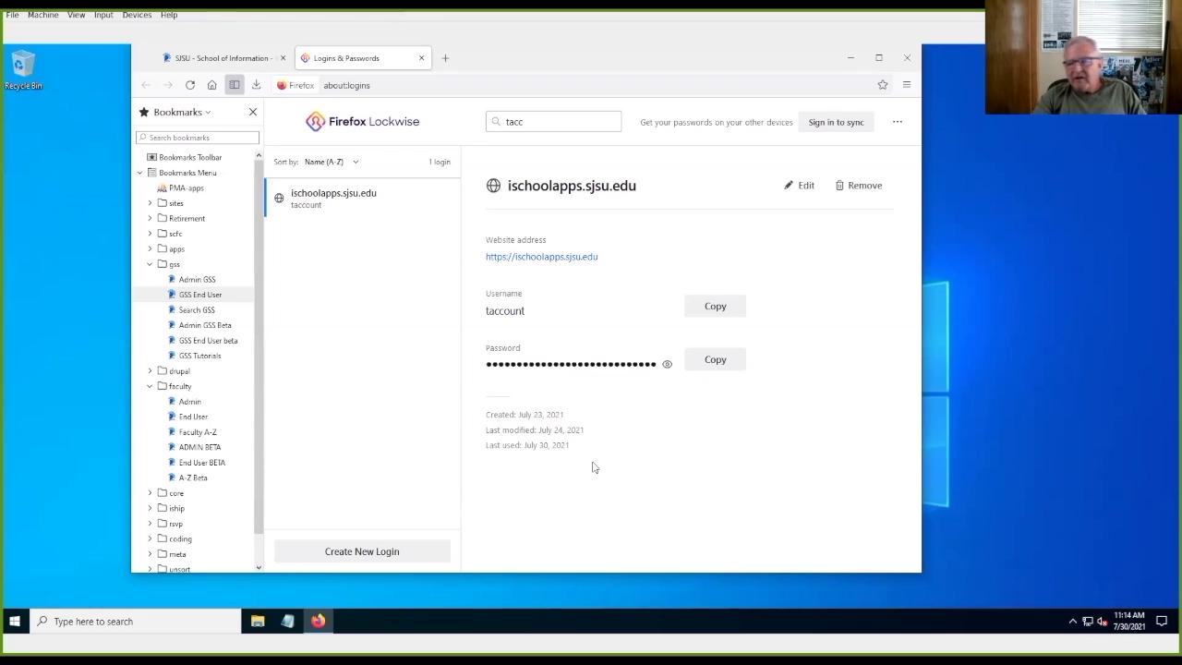
click(665, 365)
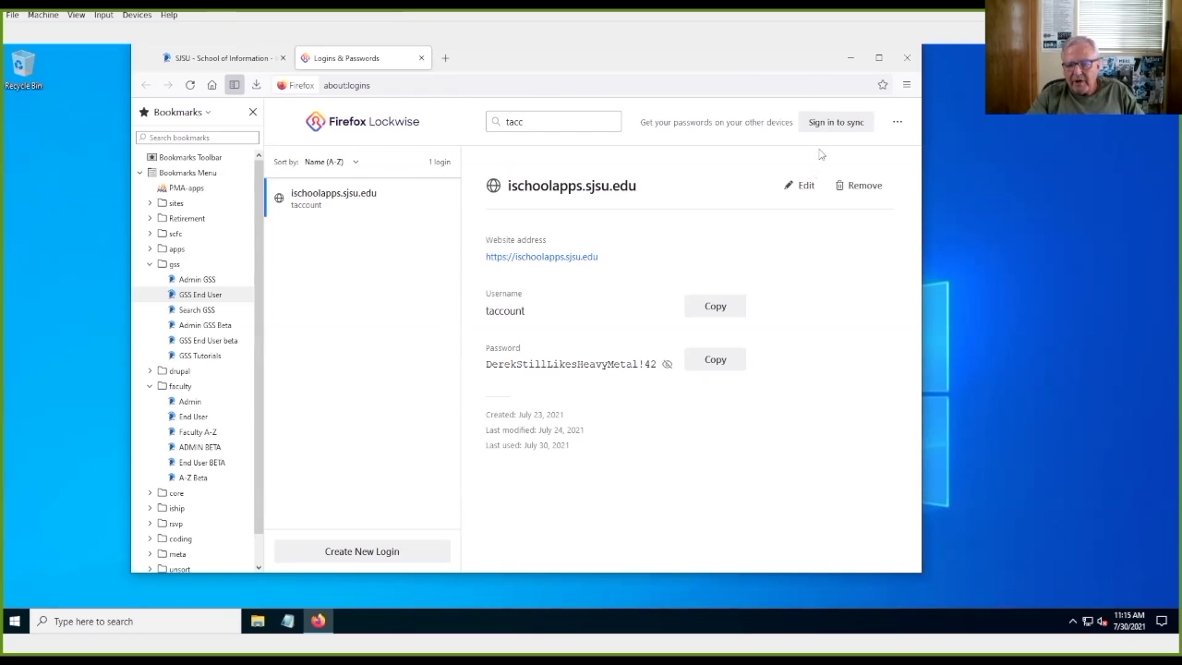
click(805, 184)
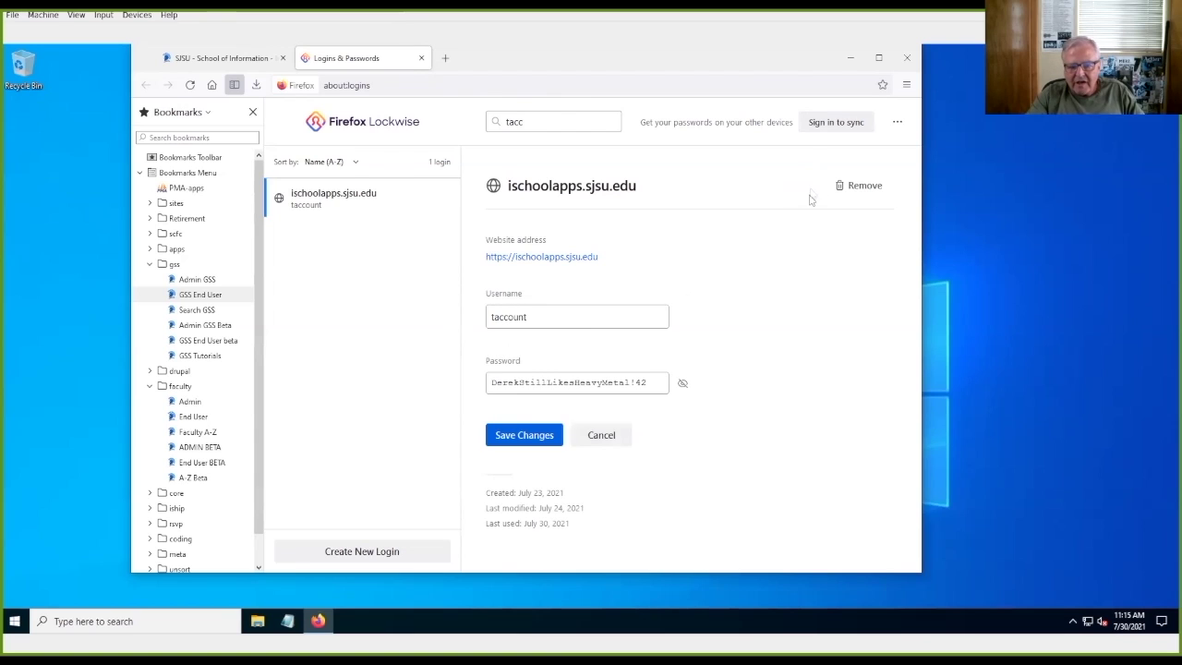
Step: Change the draft password's last digit to 3, select the whole password, and go to the SJSU tab
click(646, 388)
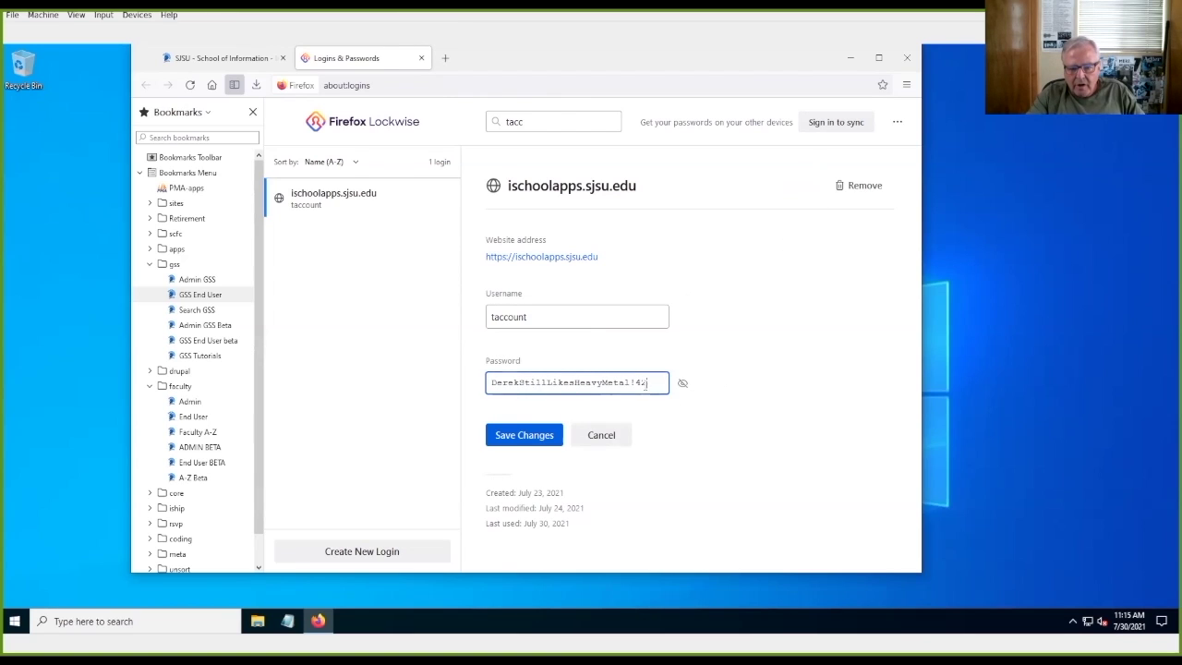
key(BackSpace)
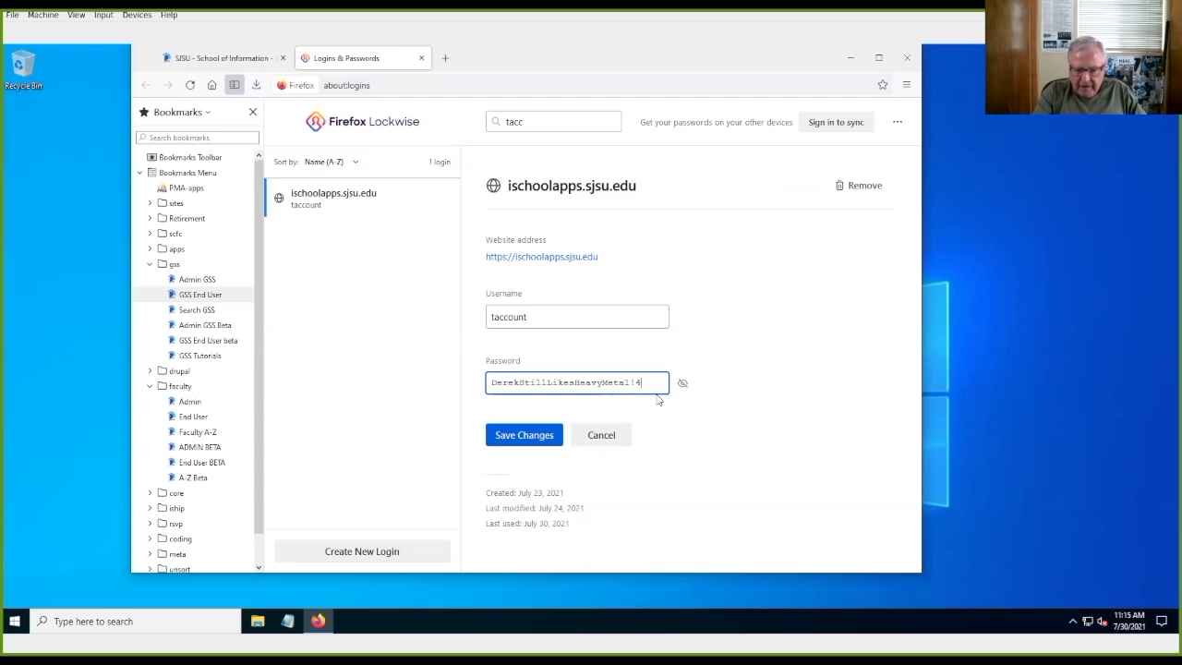
text(3)
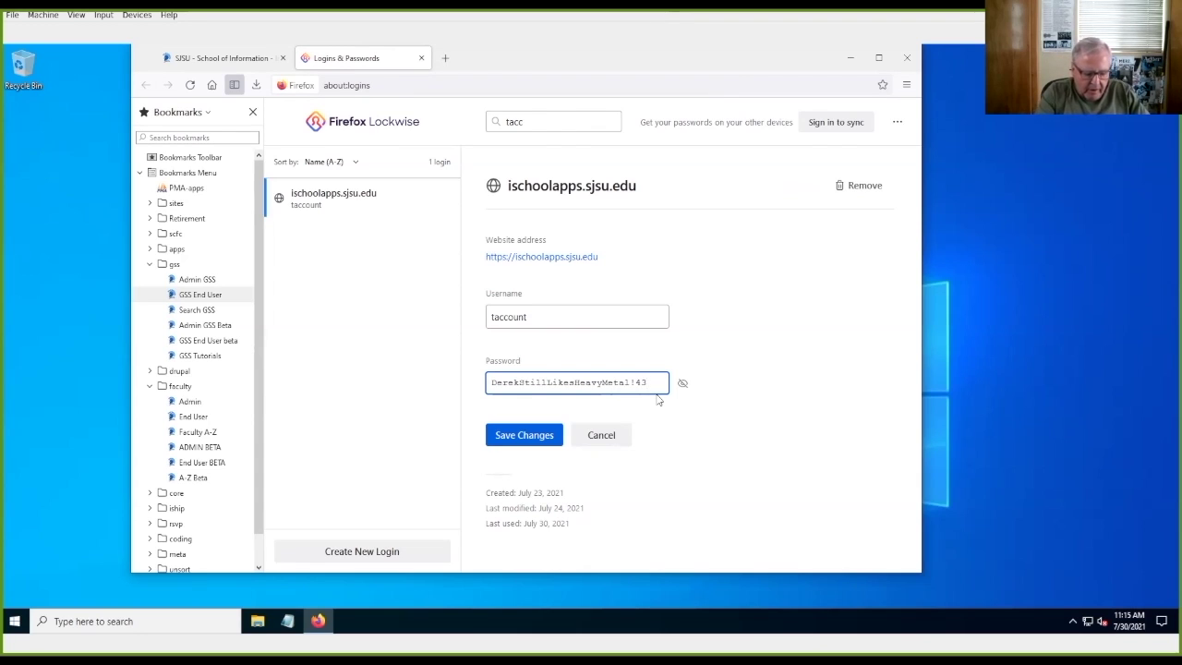
key(ctrl+a)
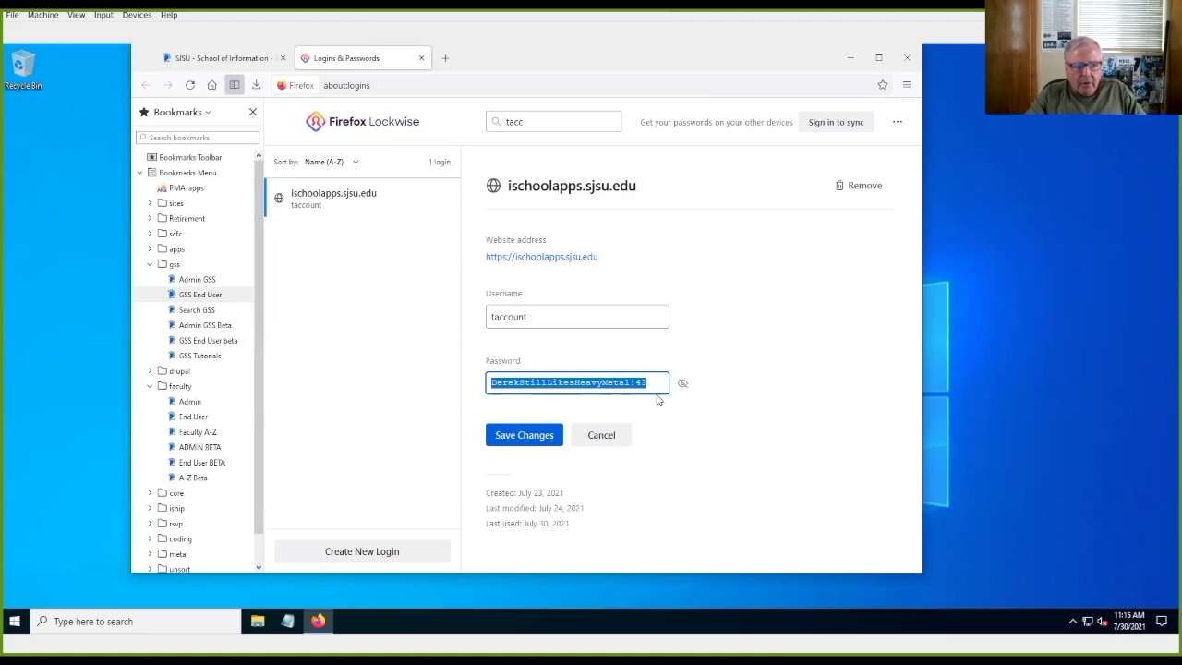
click(194, 58)
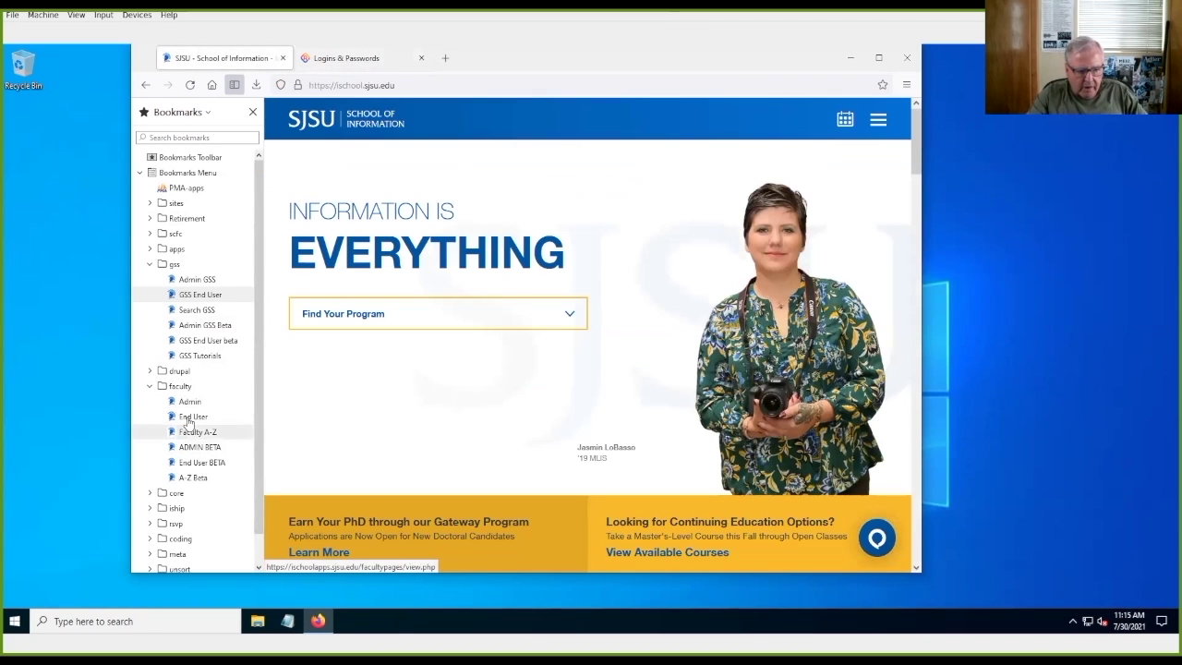
Step: Open GSS End User in a new tab, log in as the test account, and open the change-password form
right_click(201, 298)
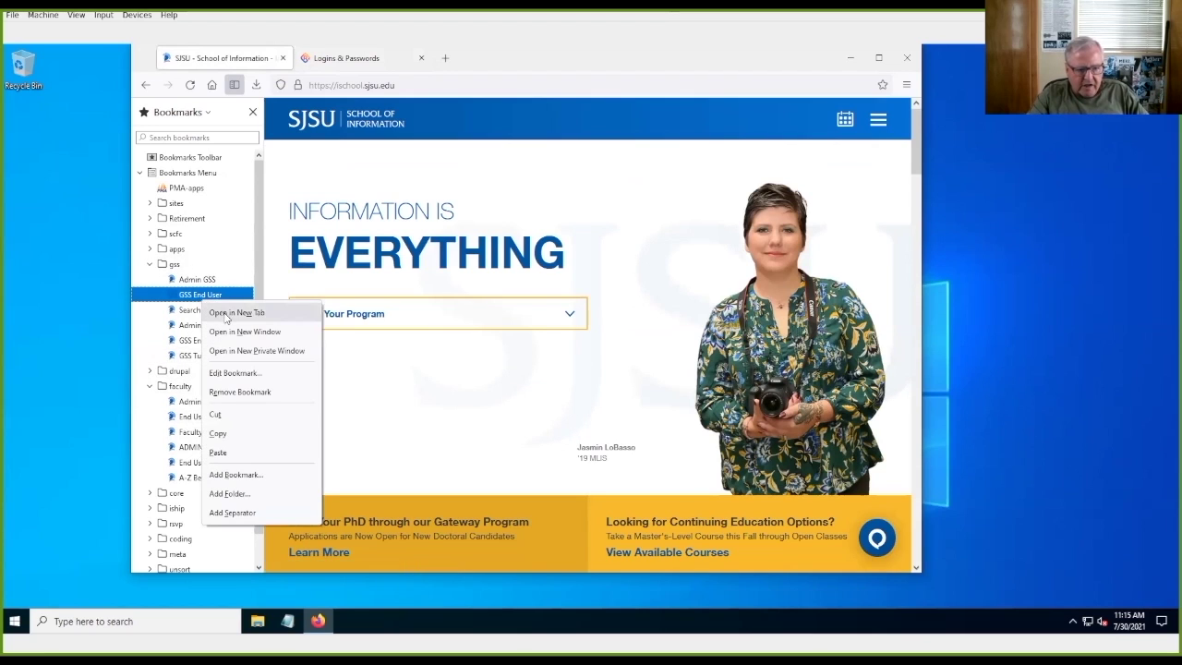
click(231, 313)
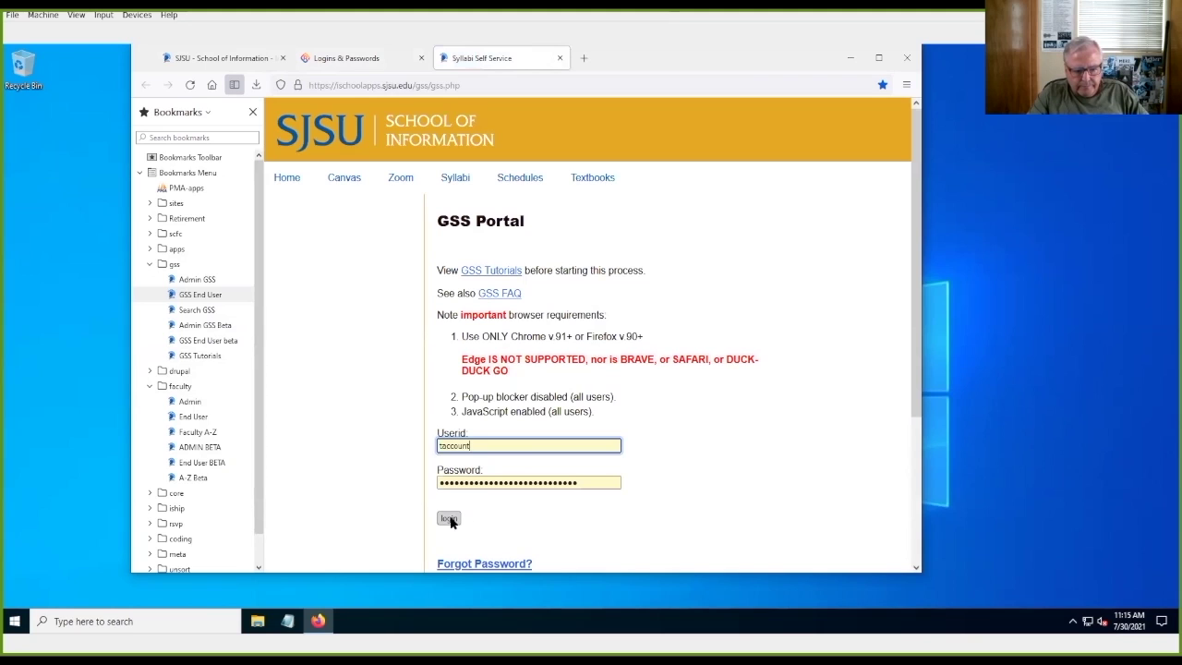
click(449, 519)
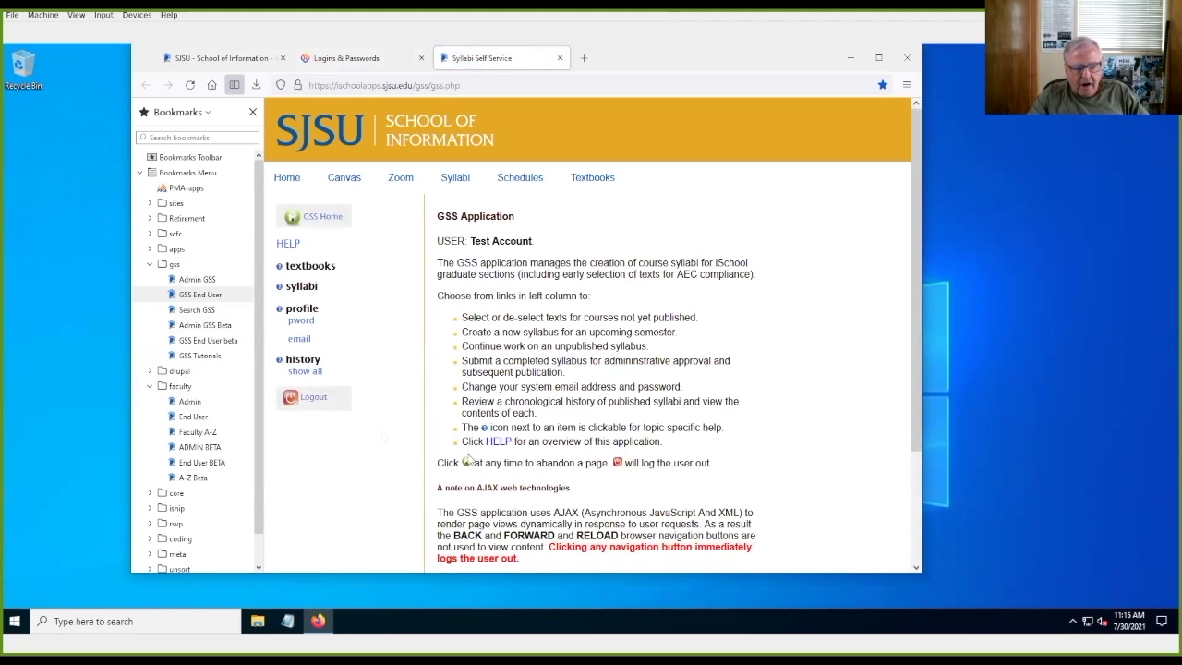
click(300, 321)
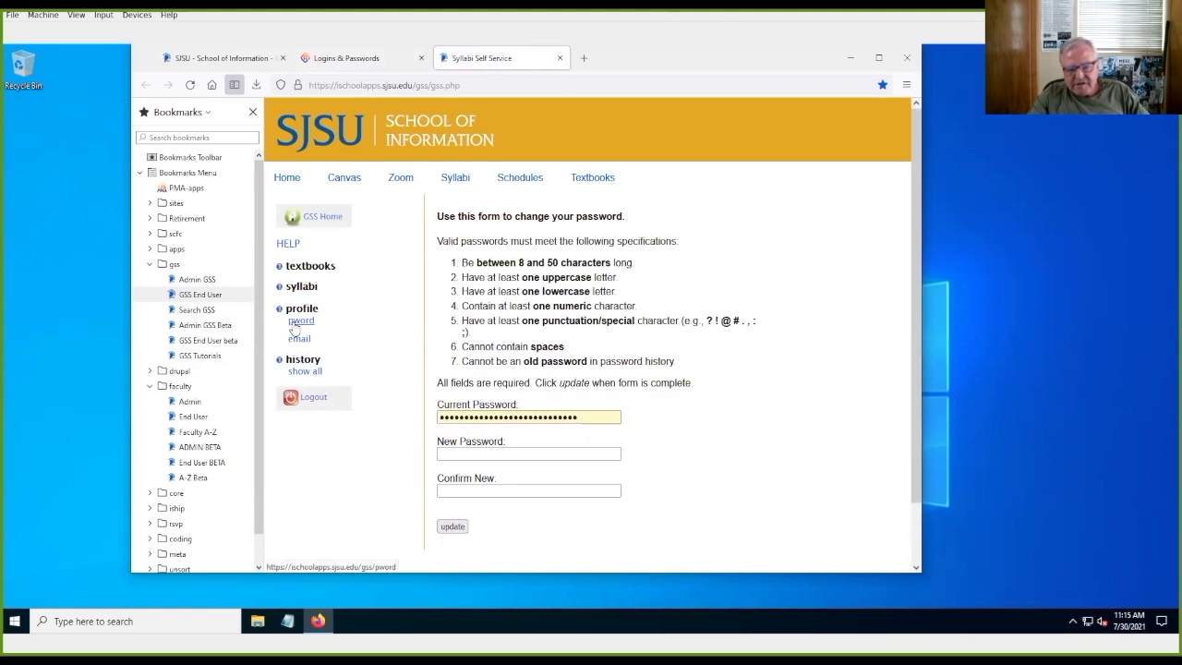
Step: Enter the new password in the New and Confirm New fields, submit it, and acknowledge the confirmation
click(591, 419)
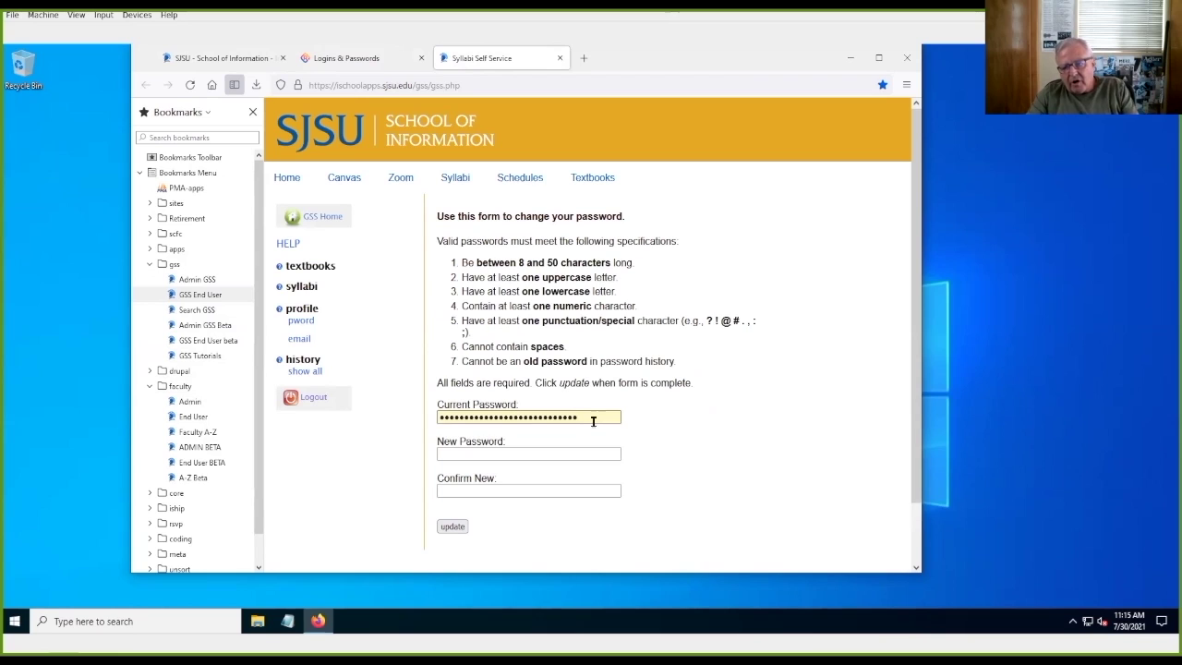
click(535, 455)
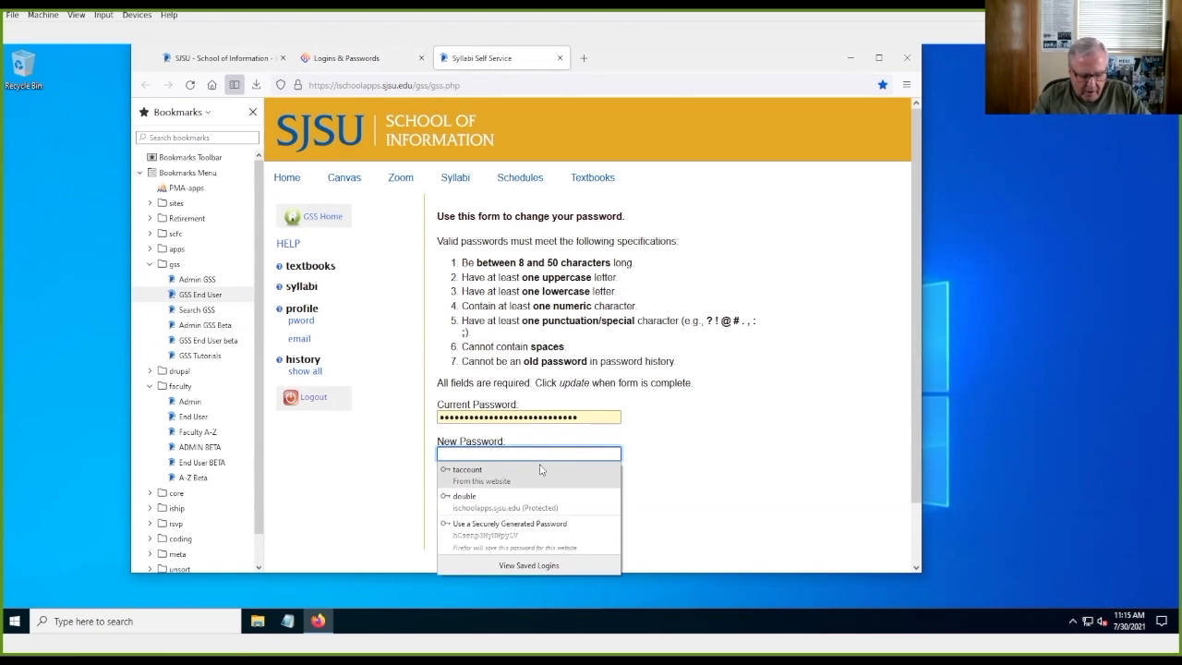
click(541, 470)
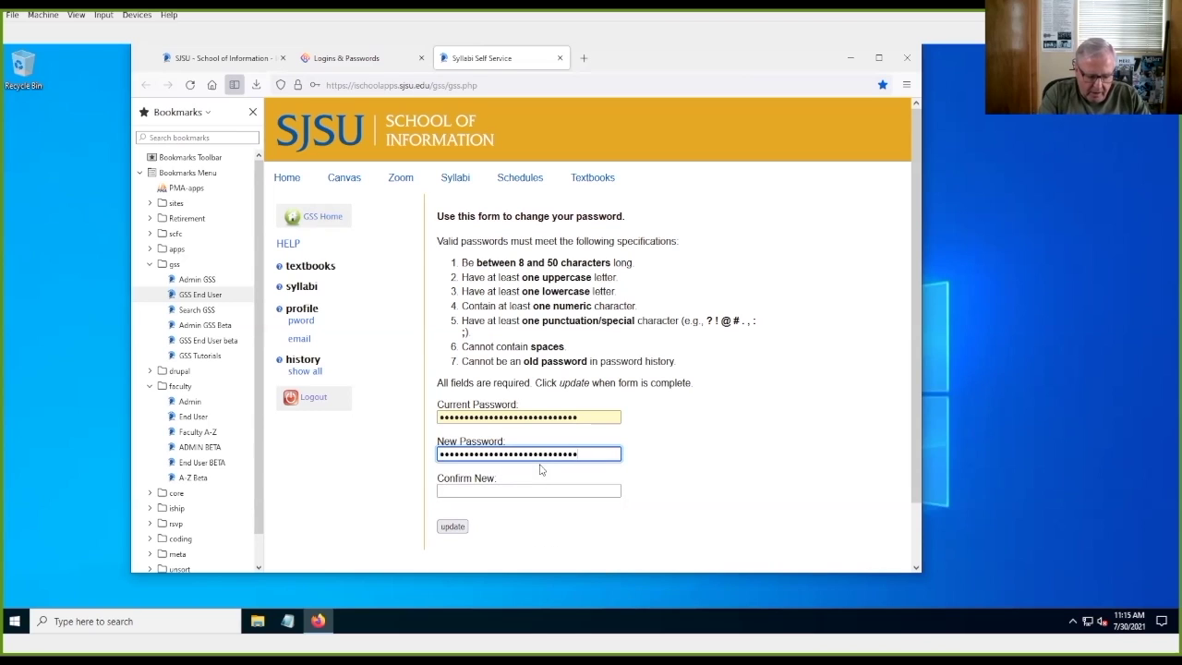
key(Tab)
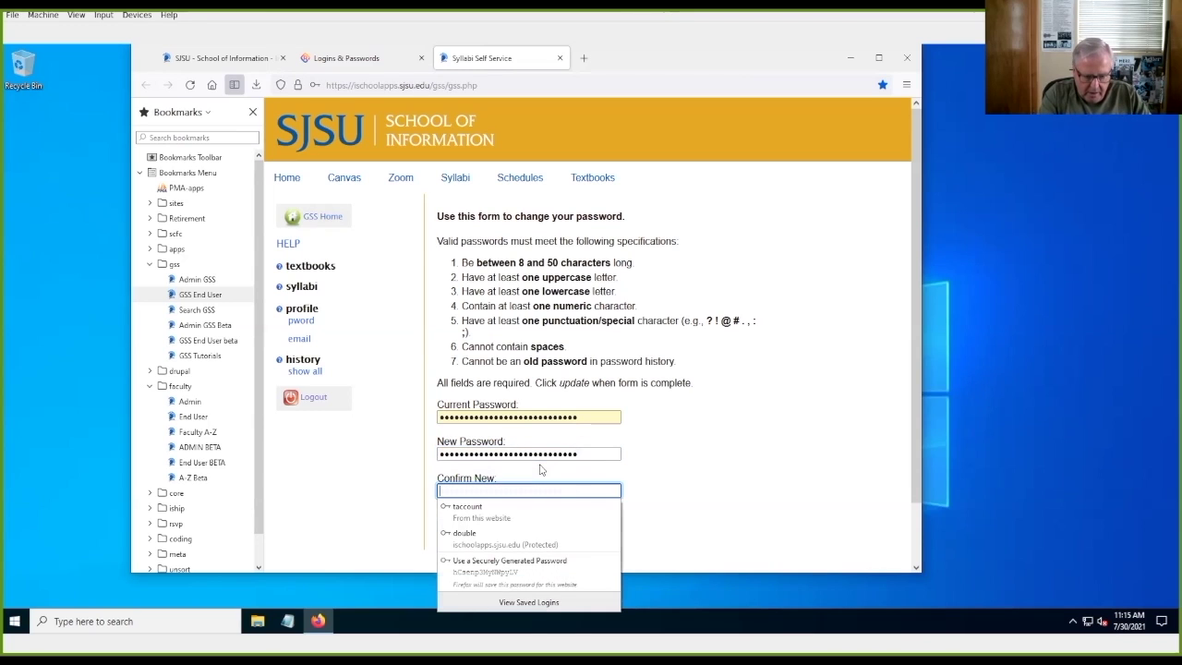
key(ctrl+v)
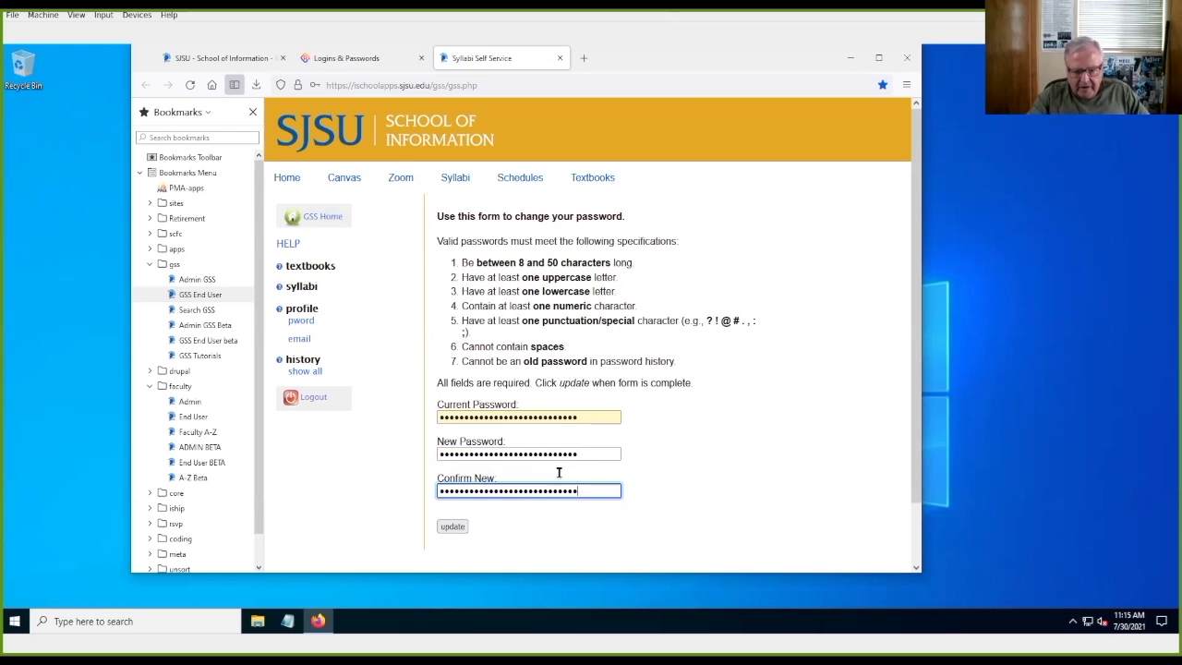
click(452, 527)
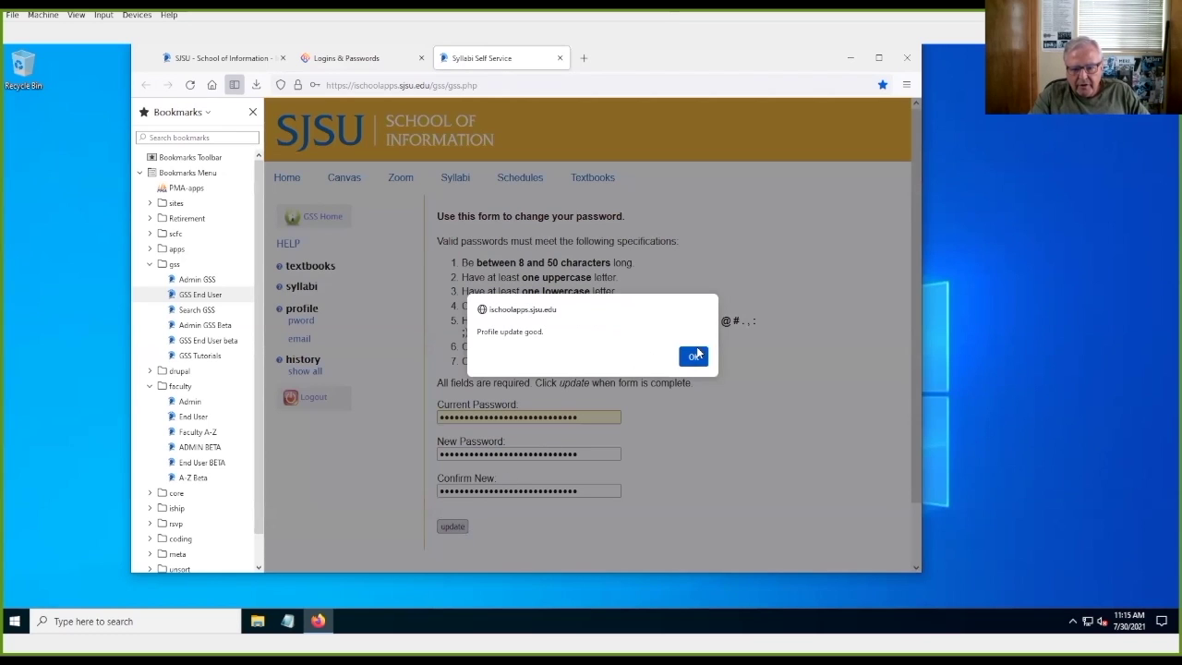
click(694, 356)
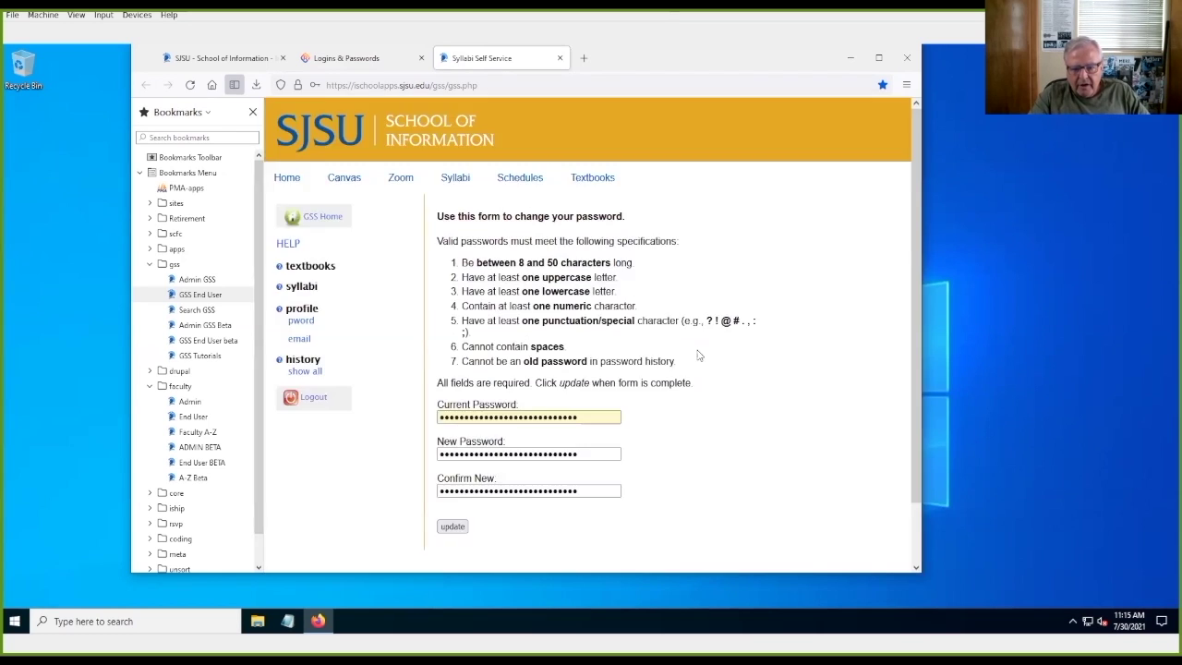
Step: Keep the pending edits and save the ischoolapps.sjsu.edu login with the new password
click(360, 61)
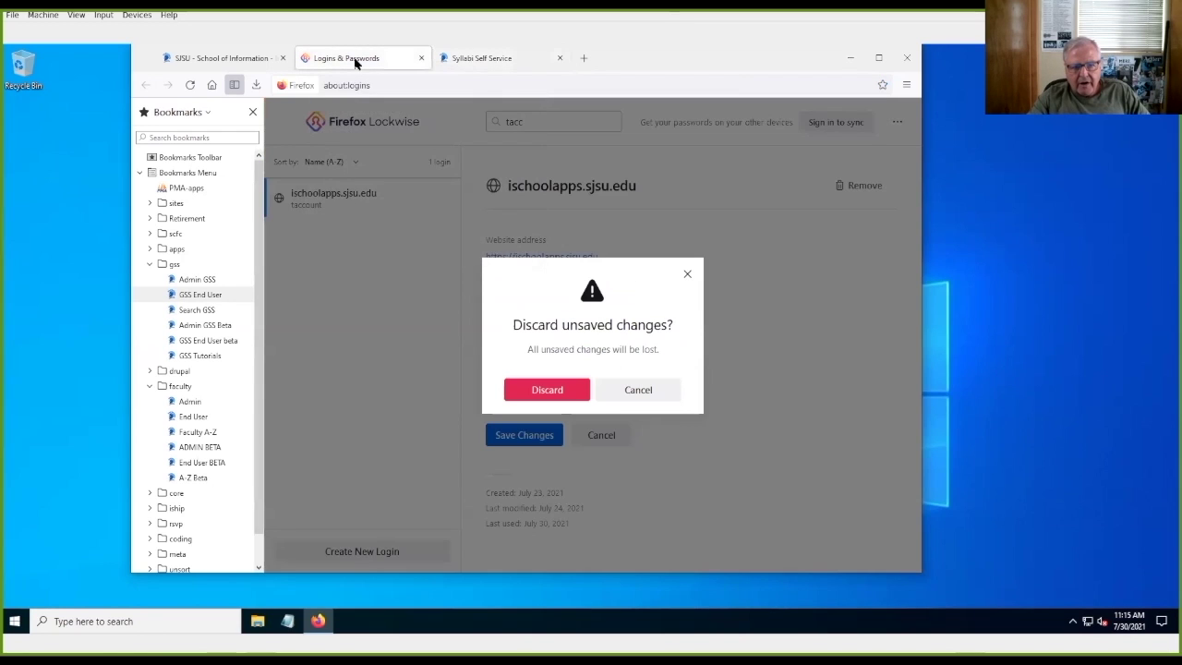
click(471, 67)
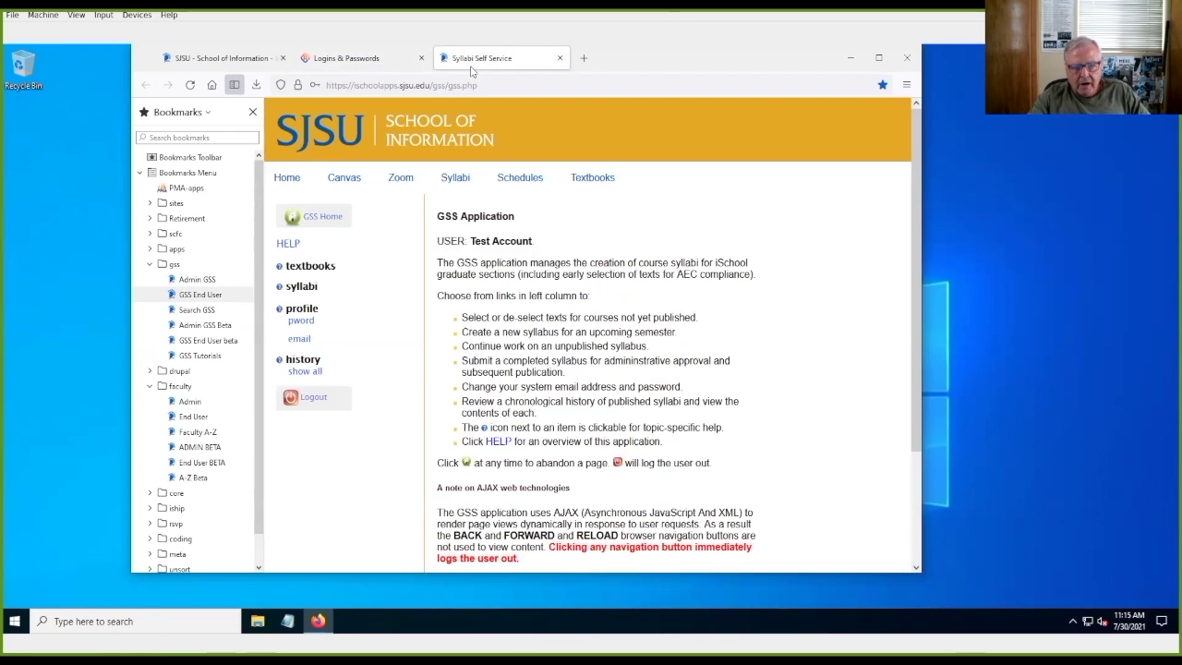
click(344, 67)
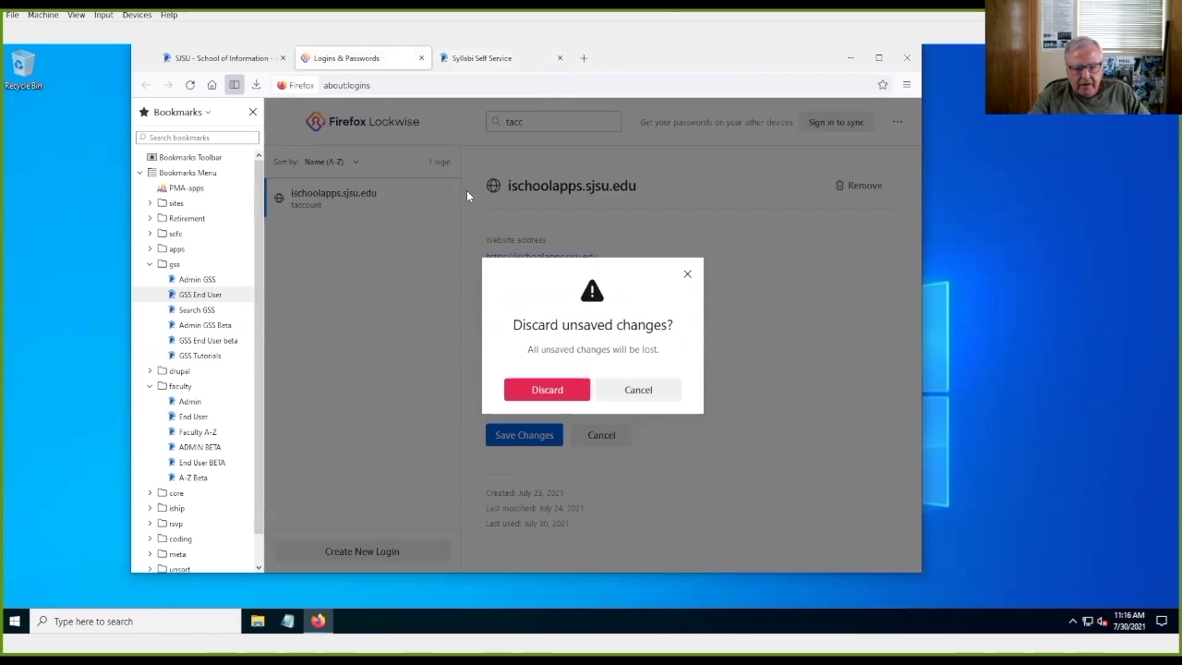
click(650, 392)
click(542, 441)
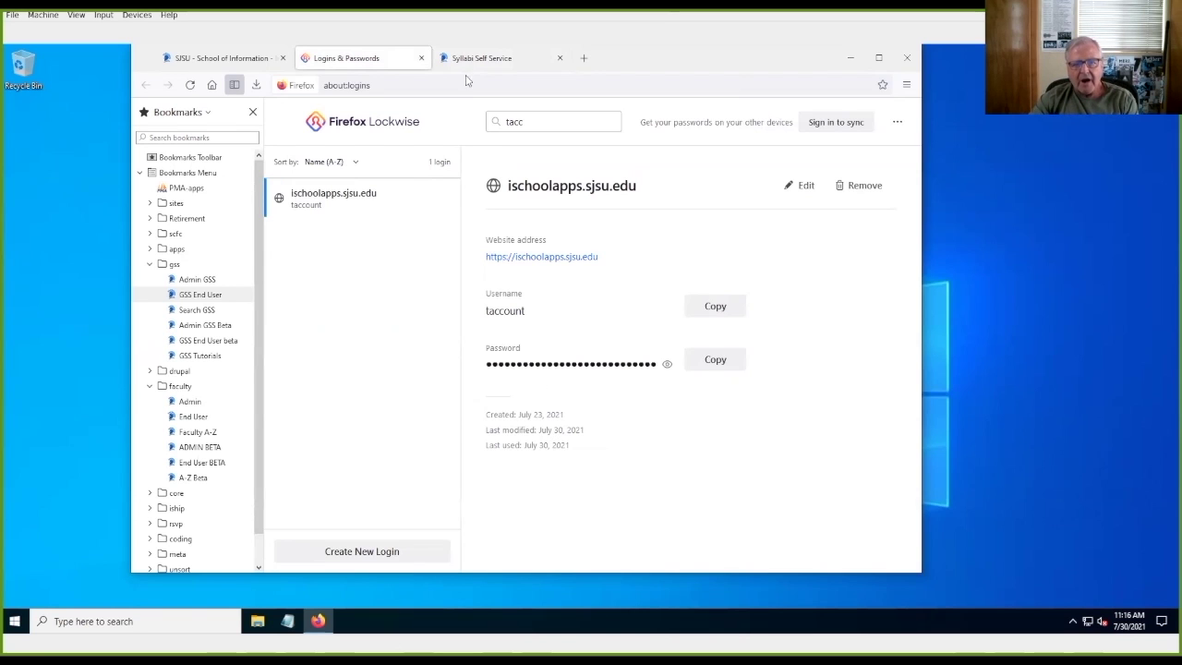
Step: Log out of GSS, log back in with the updated saved password, and return to the saved logins
click(490, 54)
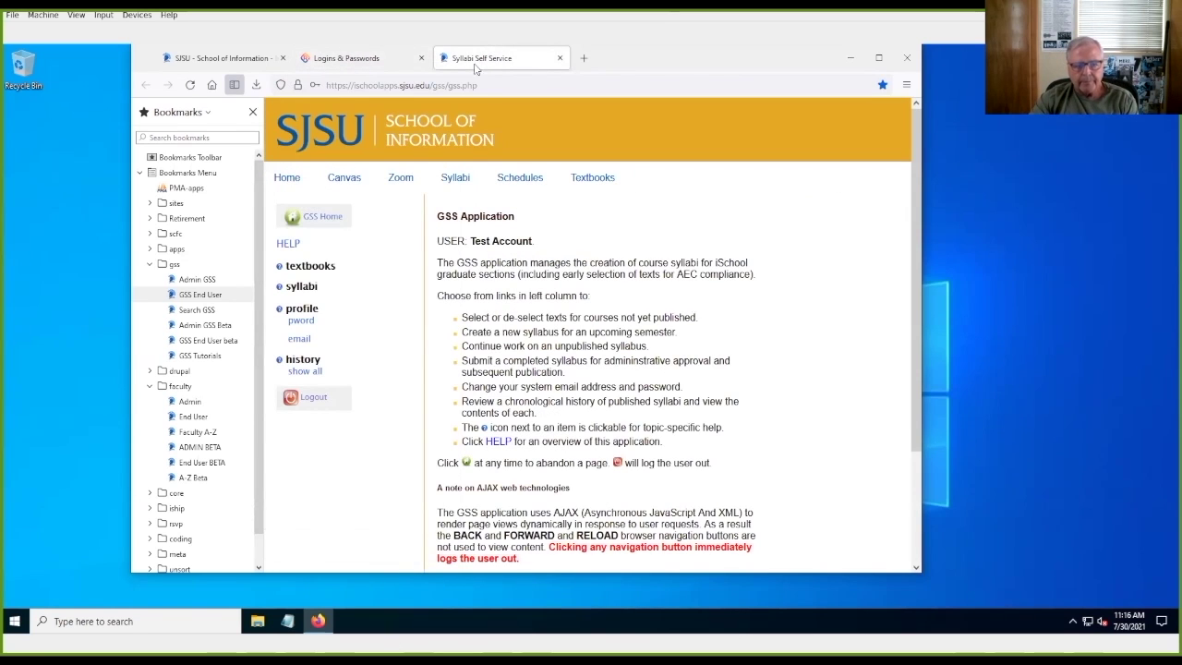
click(315, 400)
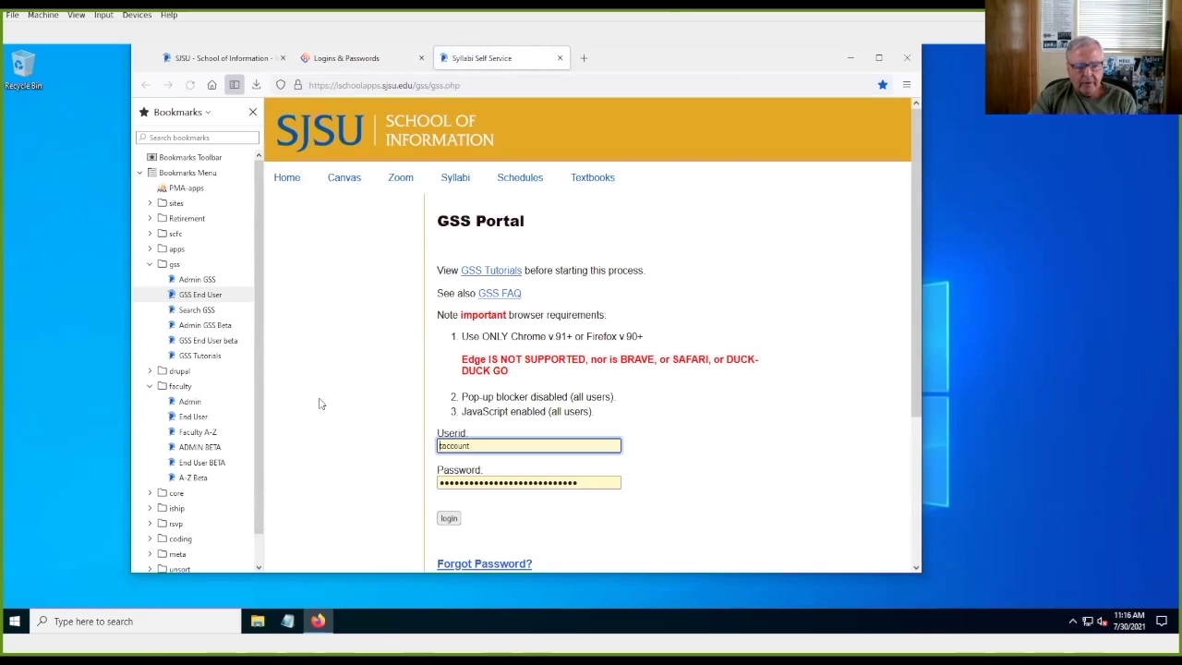
click(449, 518)
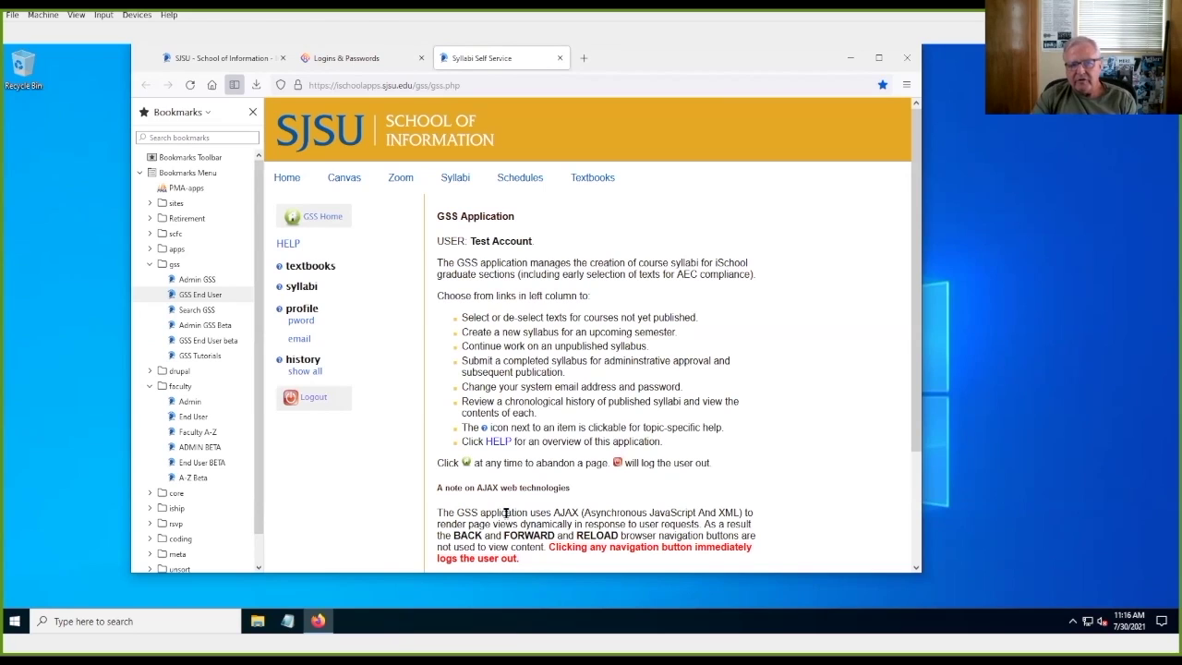
click(359, 61)
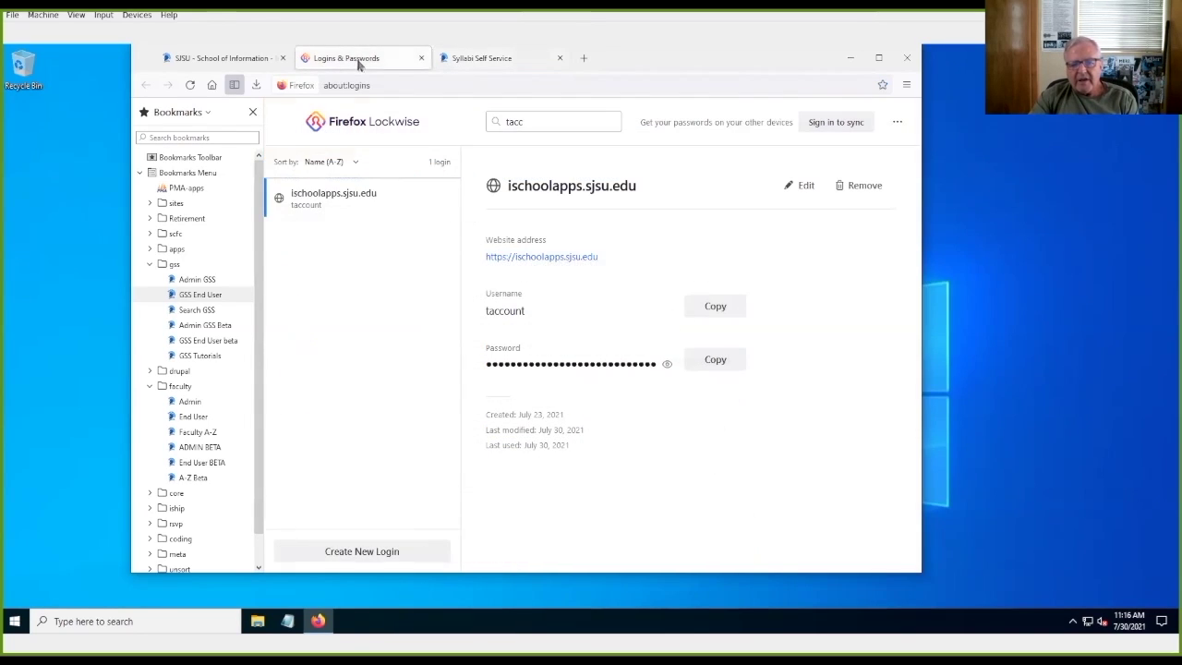
Step: Show the updated ischoolapps.sjsu.edu password and reopen that login in edit mode
click(666, 367)
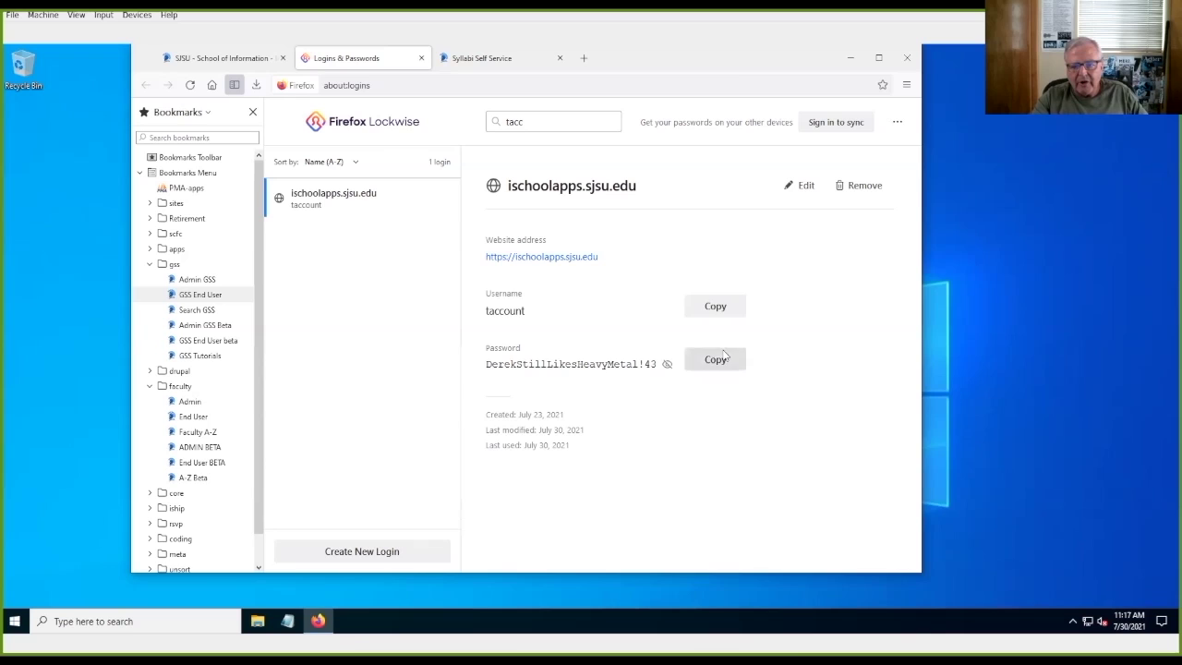
click(805, 185)
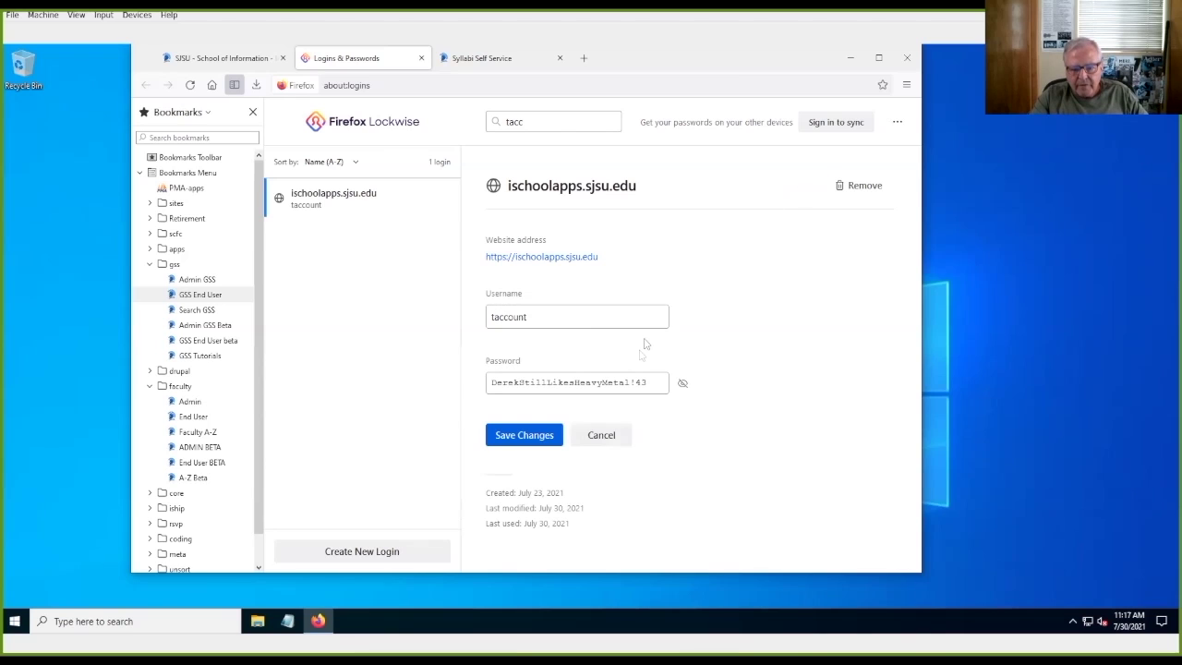
Step: Replace the '!' in the draft password with '.' and select the whole password for copying
click(633, 383)
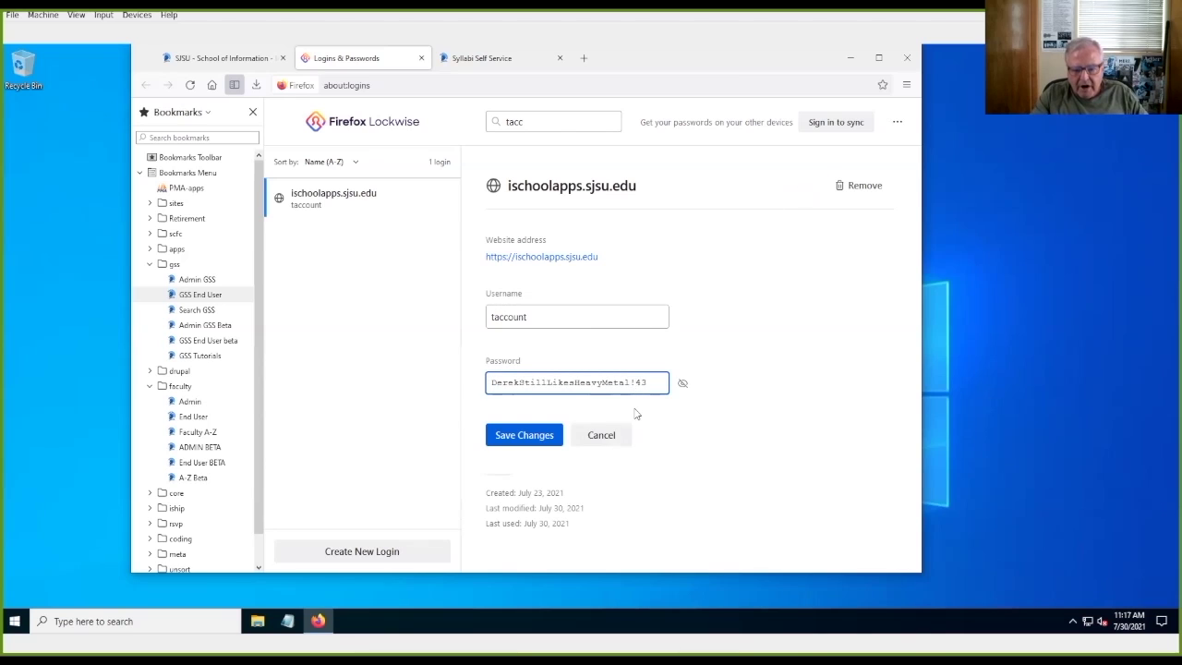
key(BackSpace)
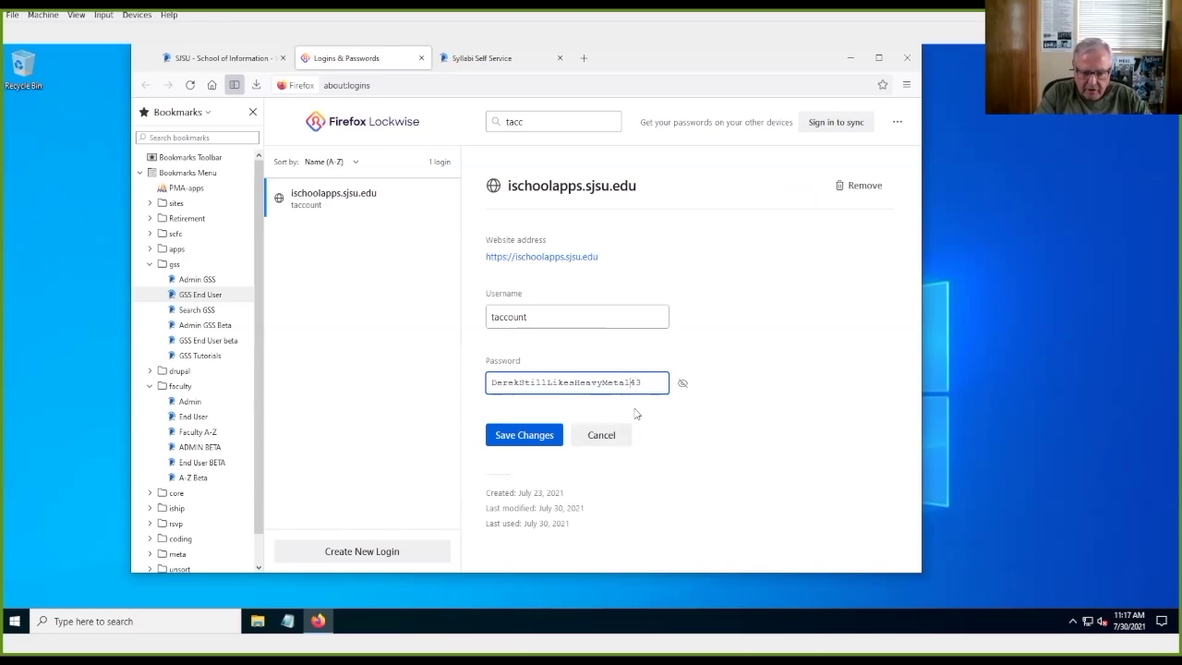
text(.)
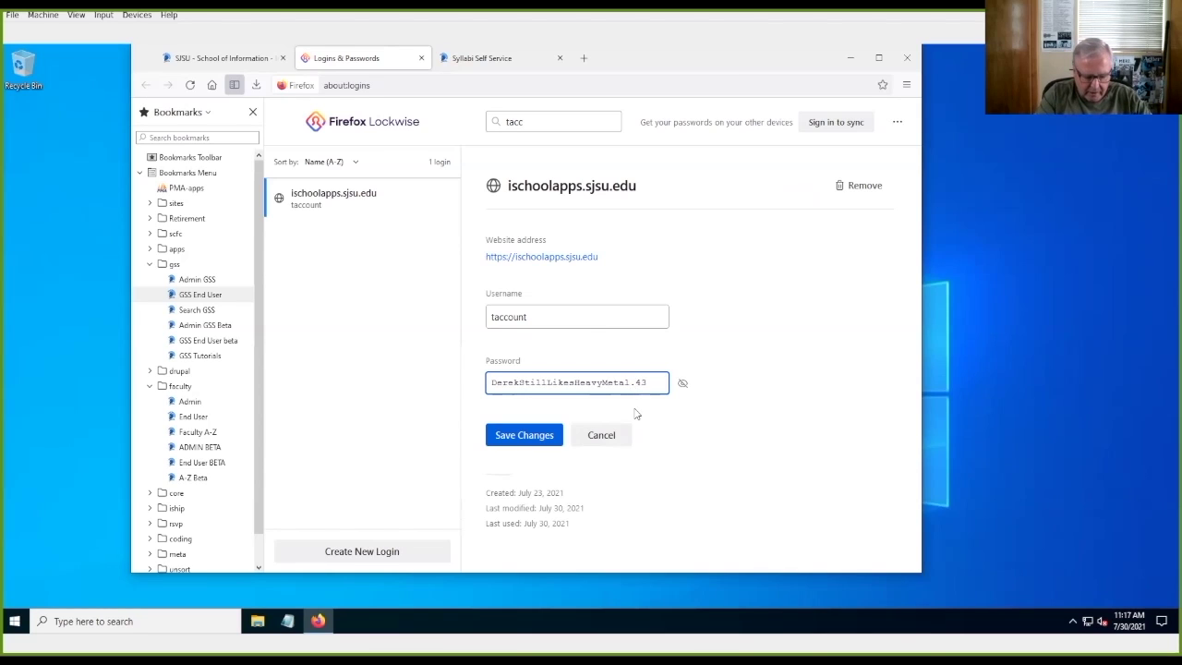
key(ctrl+a)
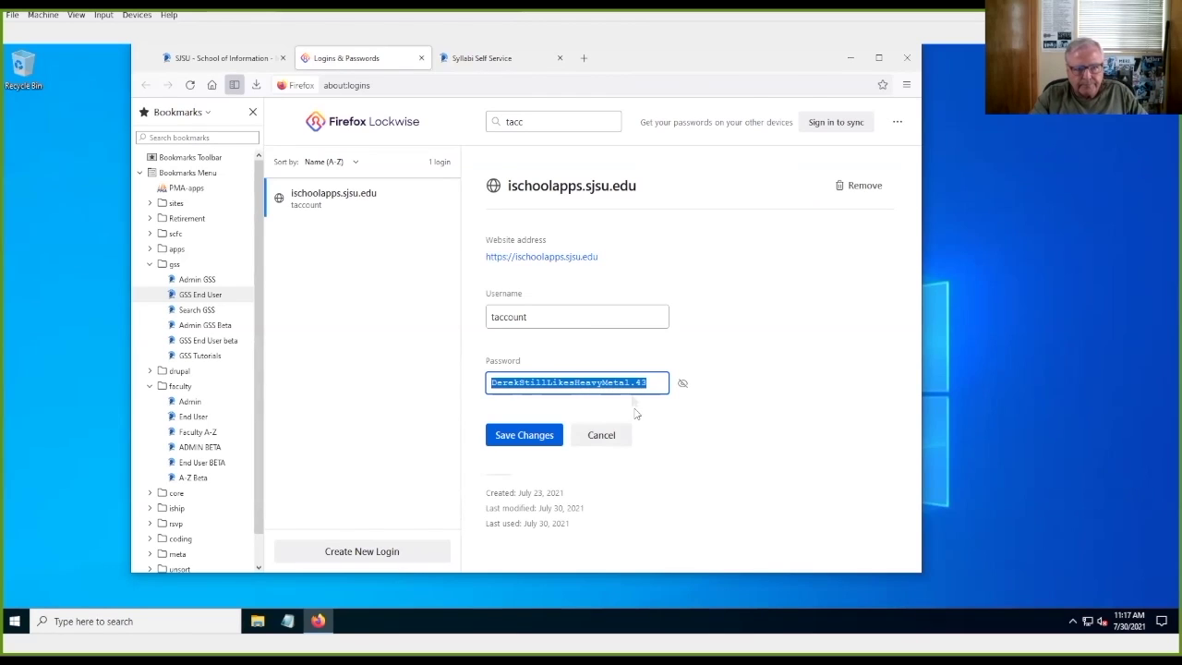
Step: Open the GSS change-password form and paste the revised password into New Password and Confirm New
click(489, 60)
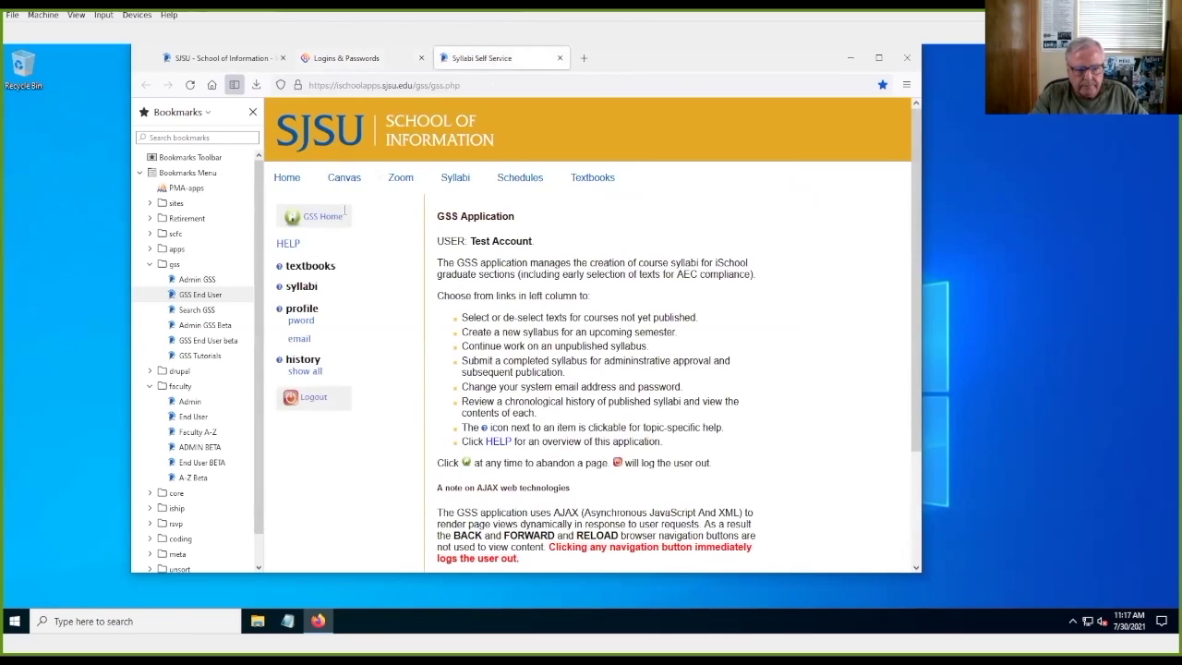
click(301, 320)
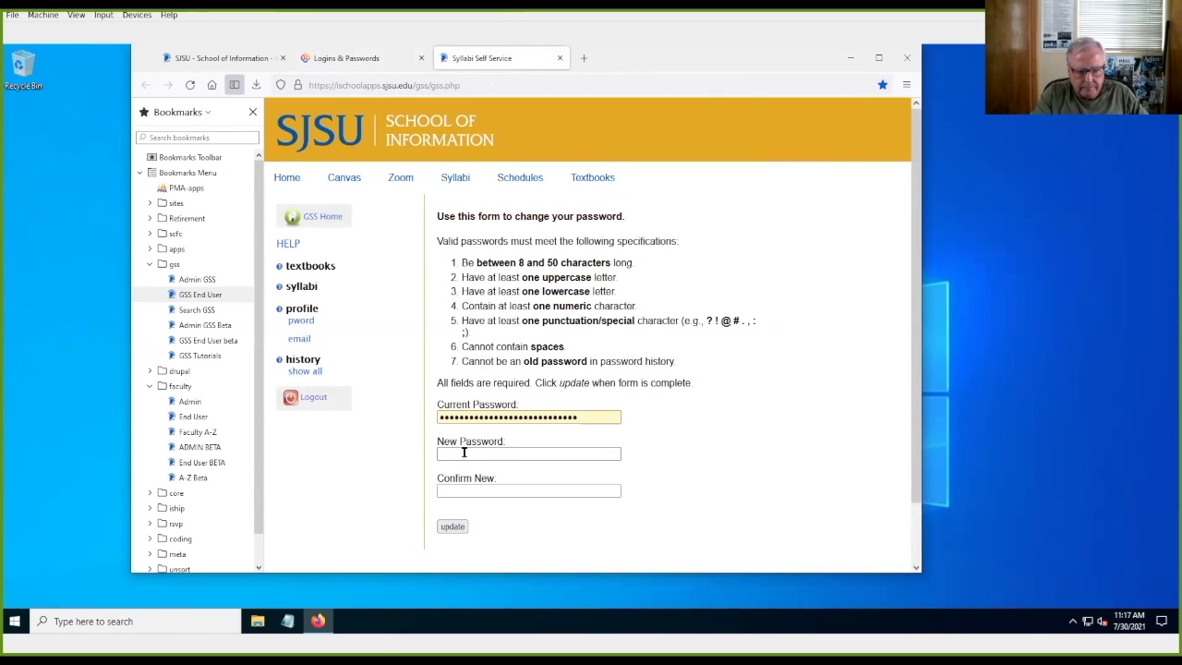
click(323, 61)
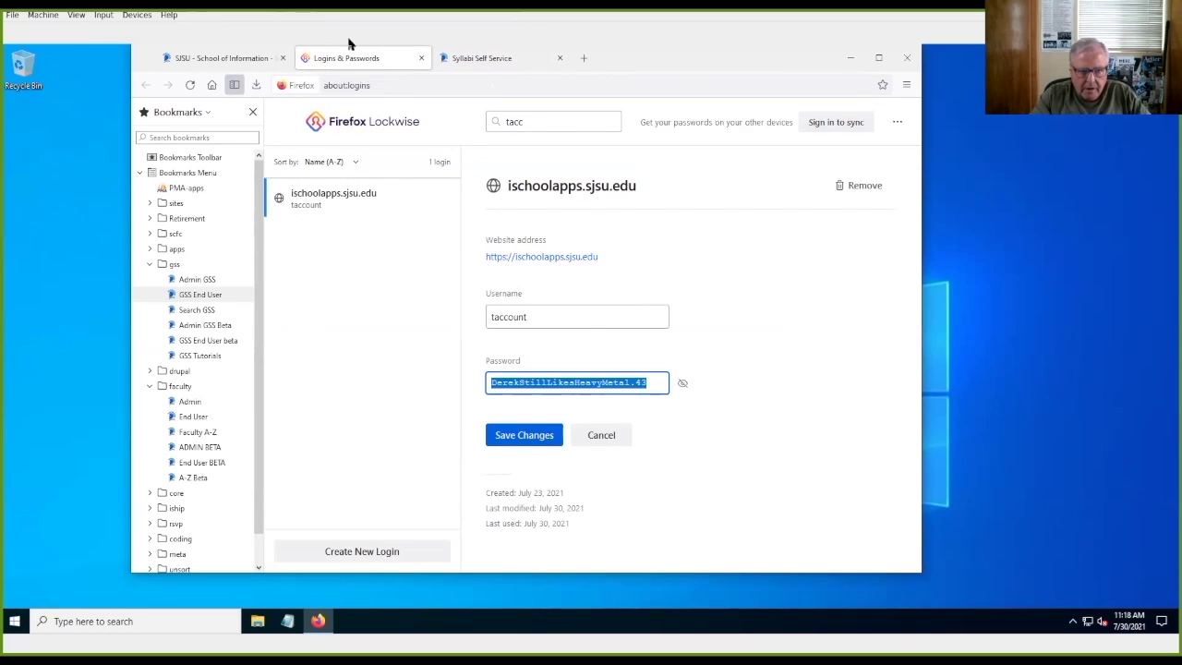
click(476, 59)
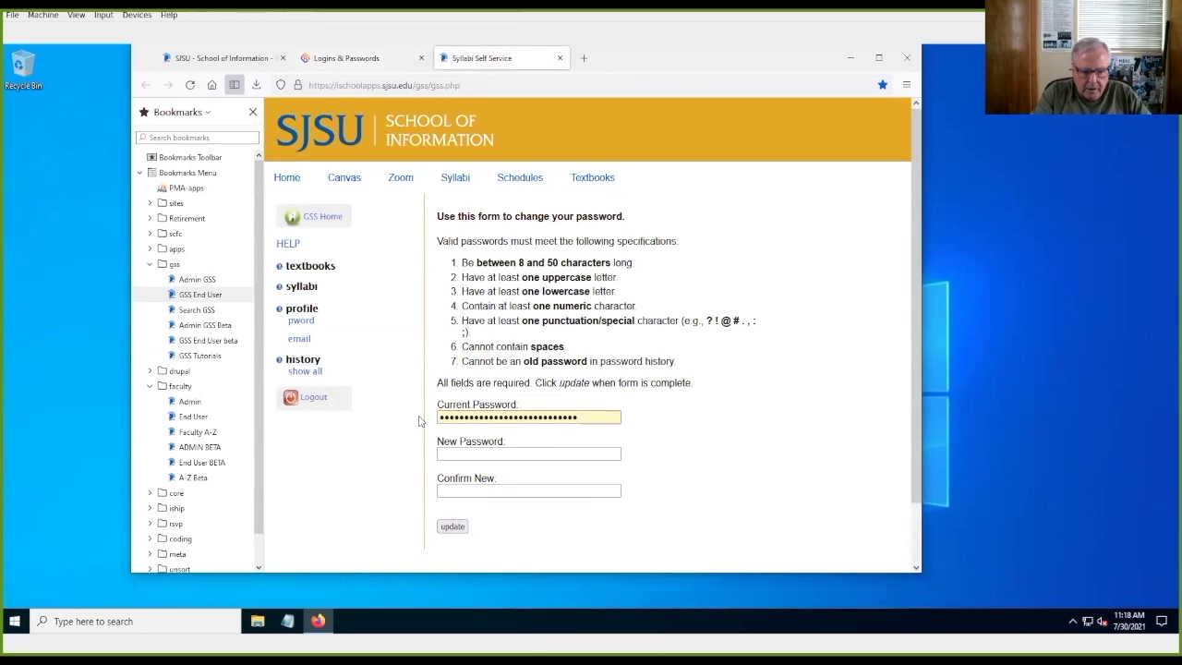
click(450, 453)
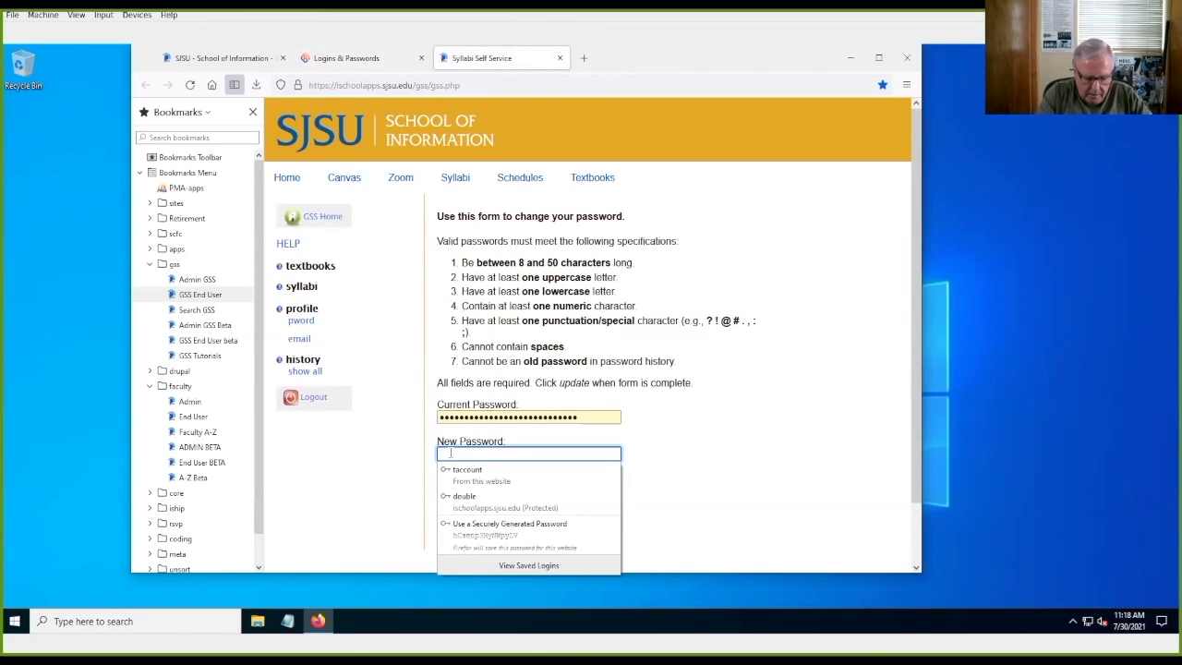
key(ctrl+v)
key(Tab)
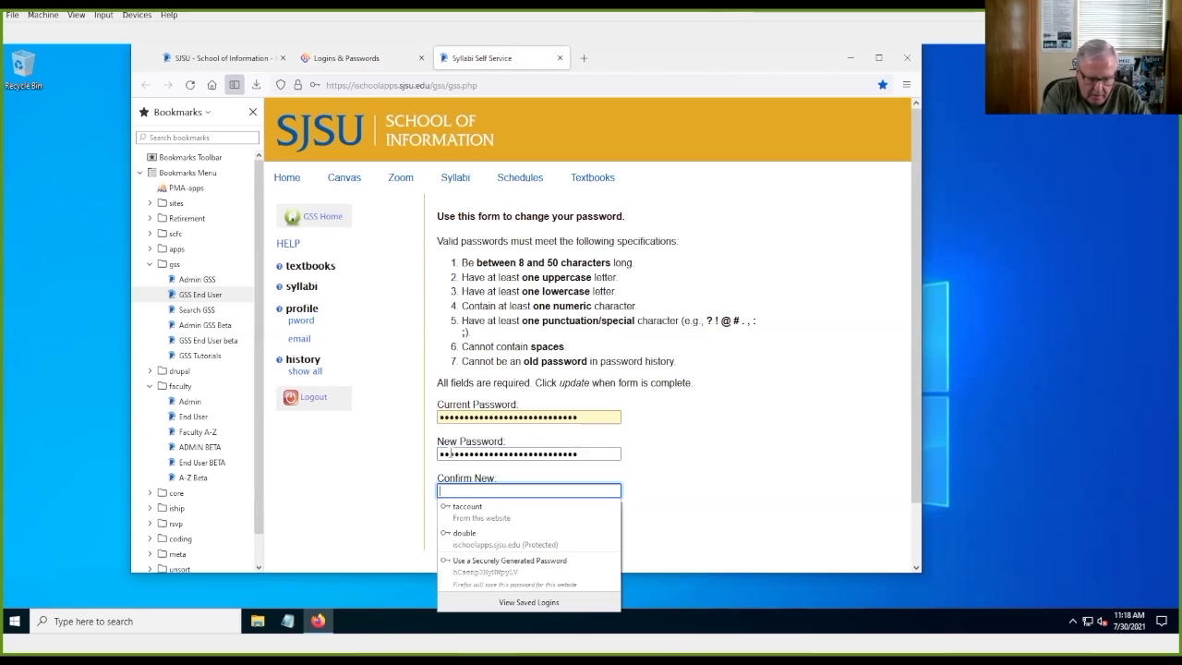
key(ctrl+v)
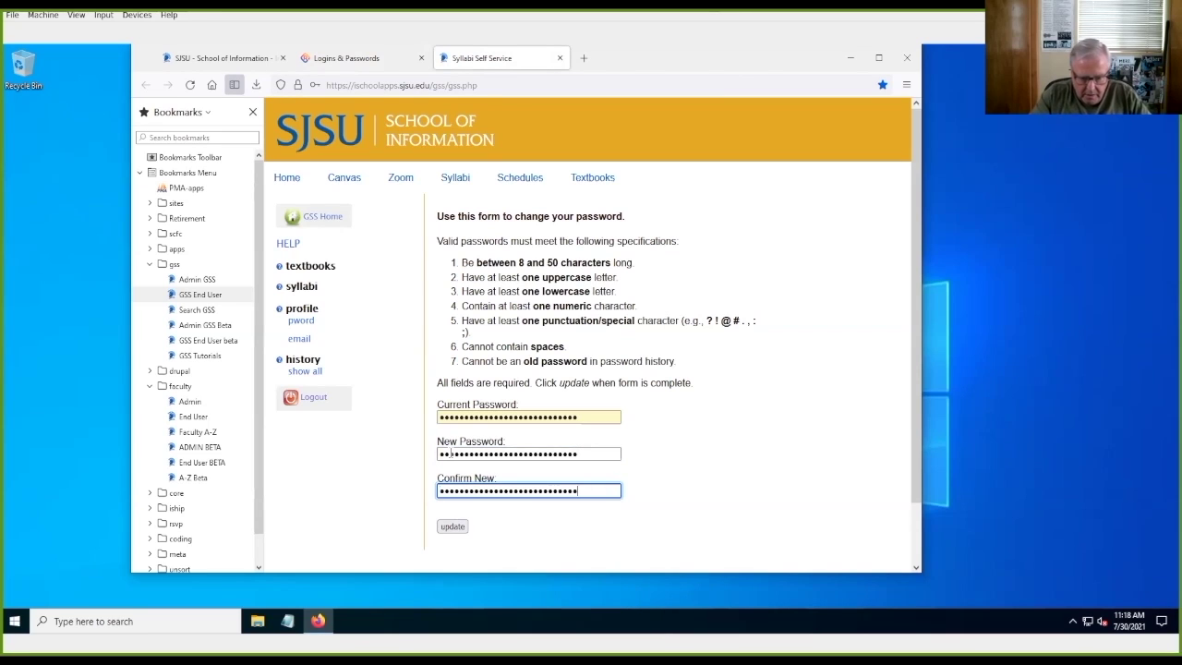
Step: Submit the password change, OK the alert, and update Firefox's saved login with the revealed password
click(456, 528)
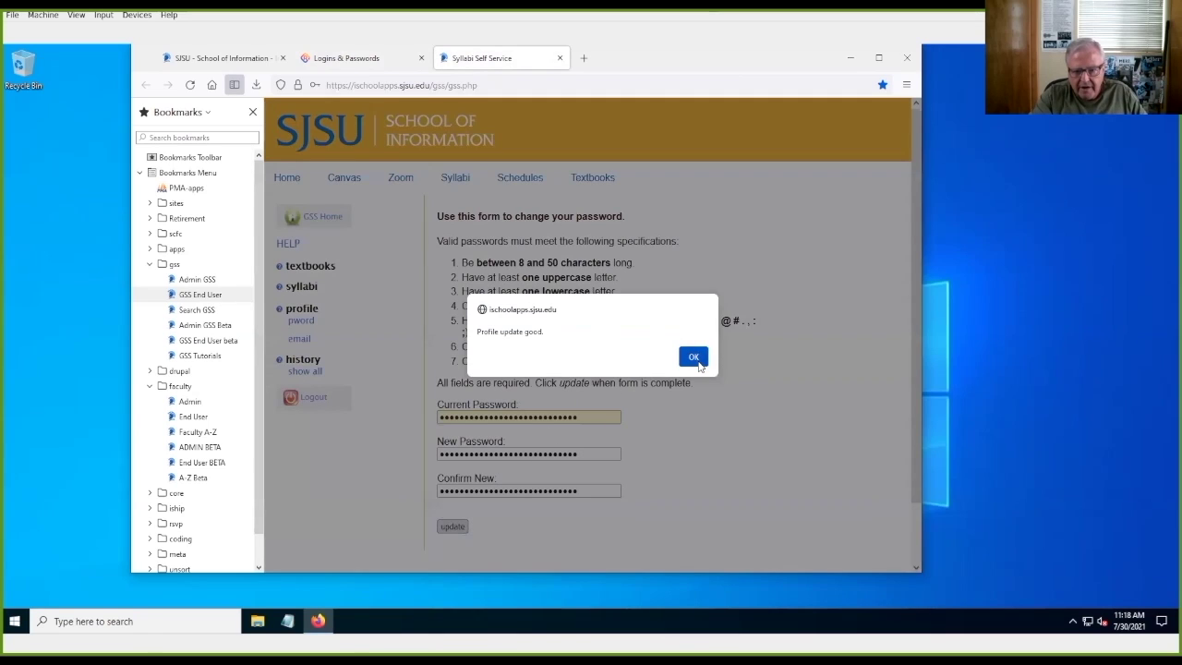
click(693, 358)
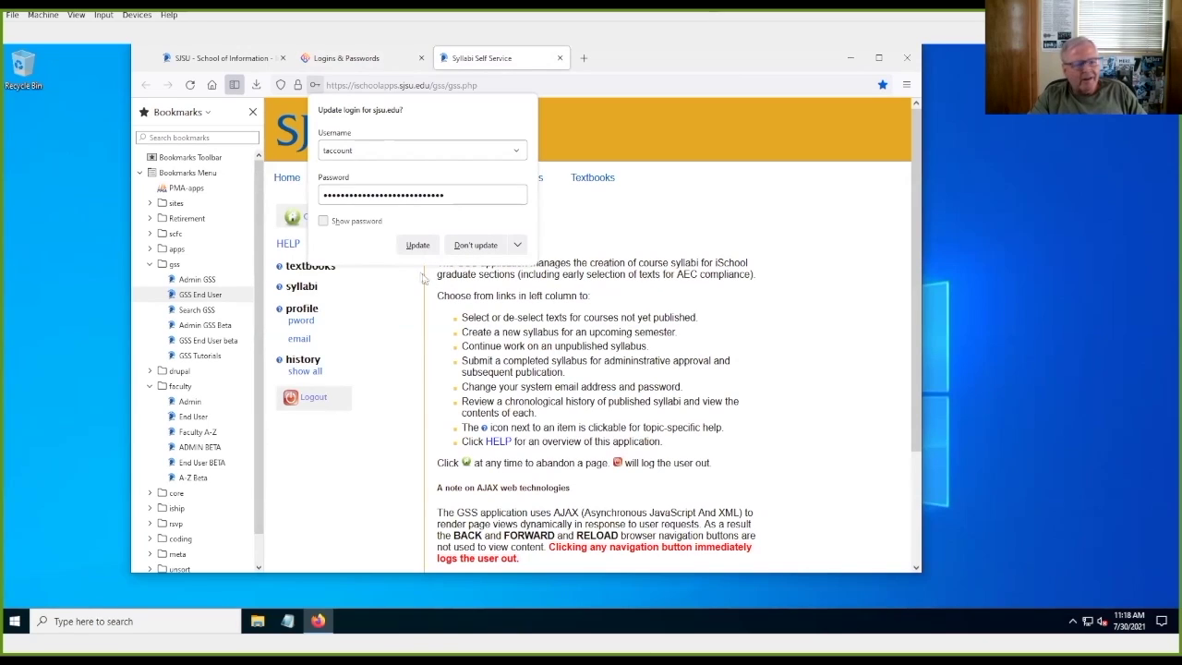
click(323, 222)
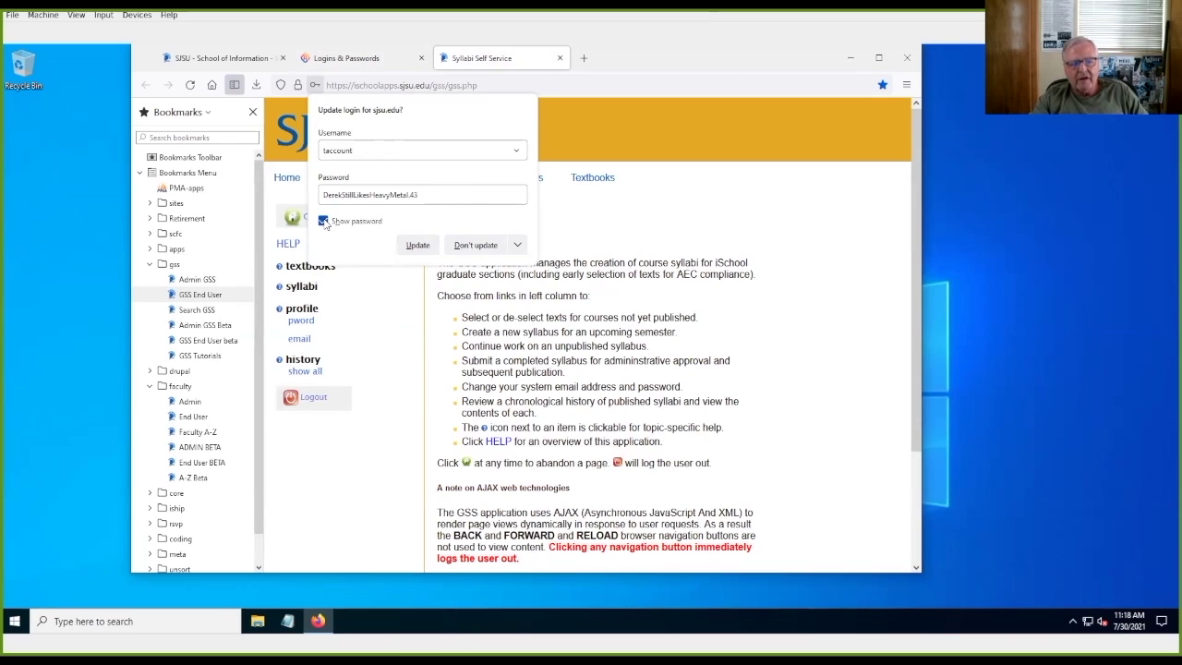
click(417, 245)
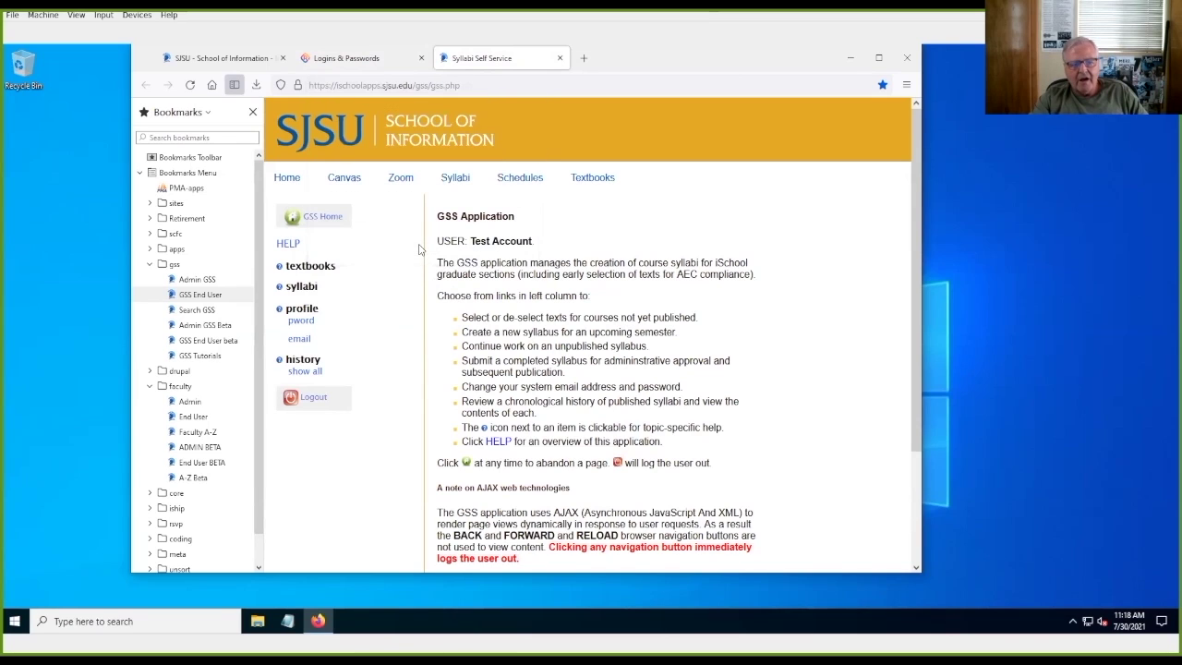
Step: Reveal the stored ischoolapps.sjsu.edu password to verify it, then switch to the SJSU School of Information tab
click(351, 63)
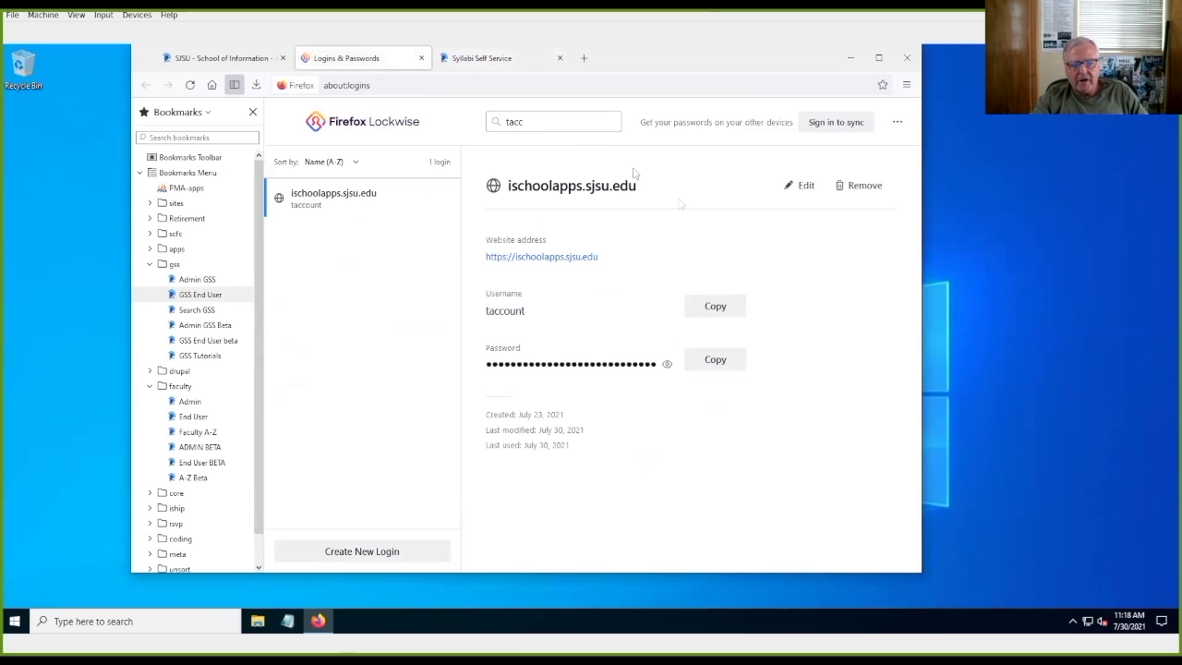
click(667, 366)
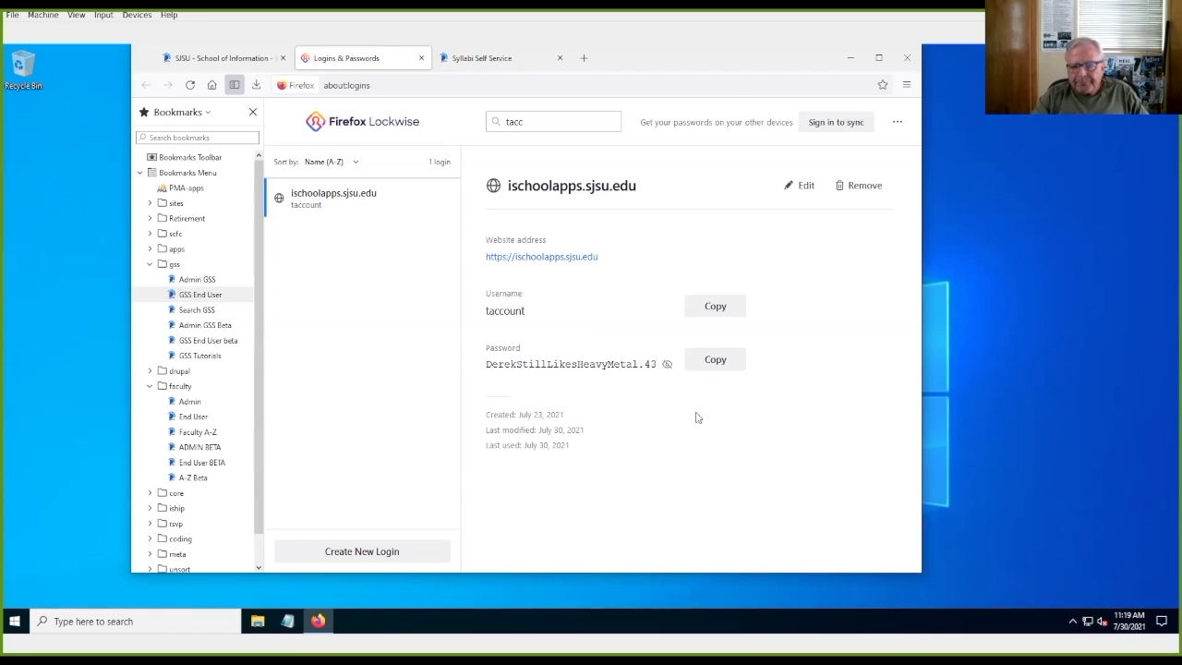
click(209, 64)
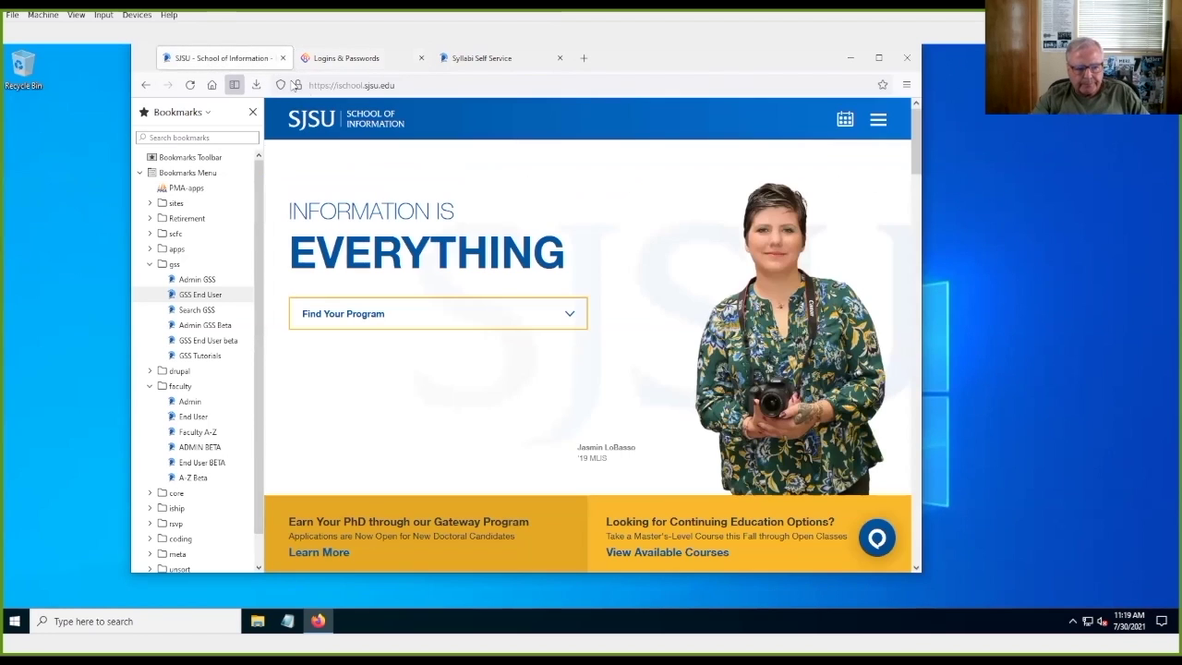
Step: Log out of GSS, retry login with the autofilled password shortened, then go to the reset page
click(467, 57)
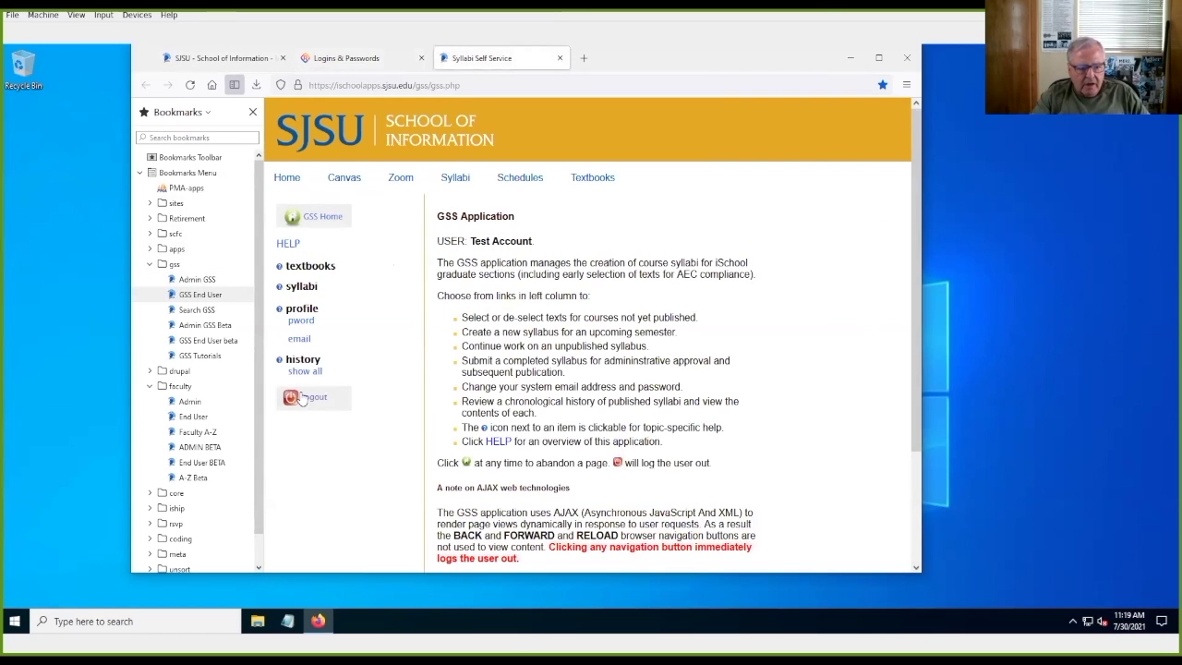
click(305, 399)
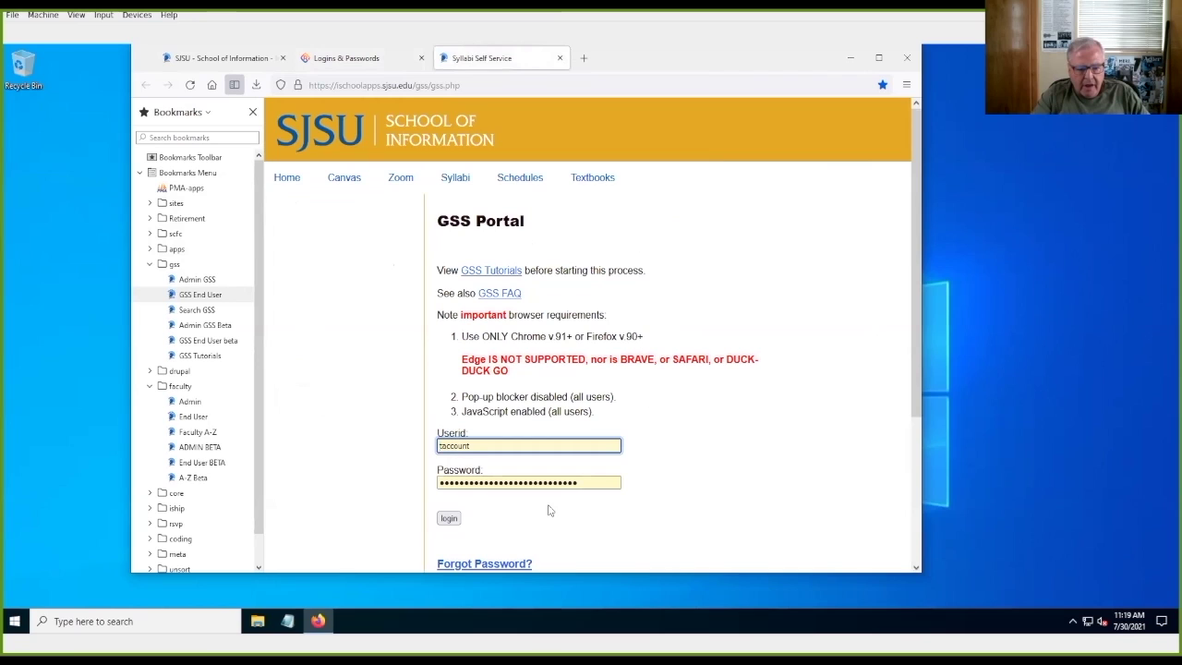
click(589, 484)
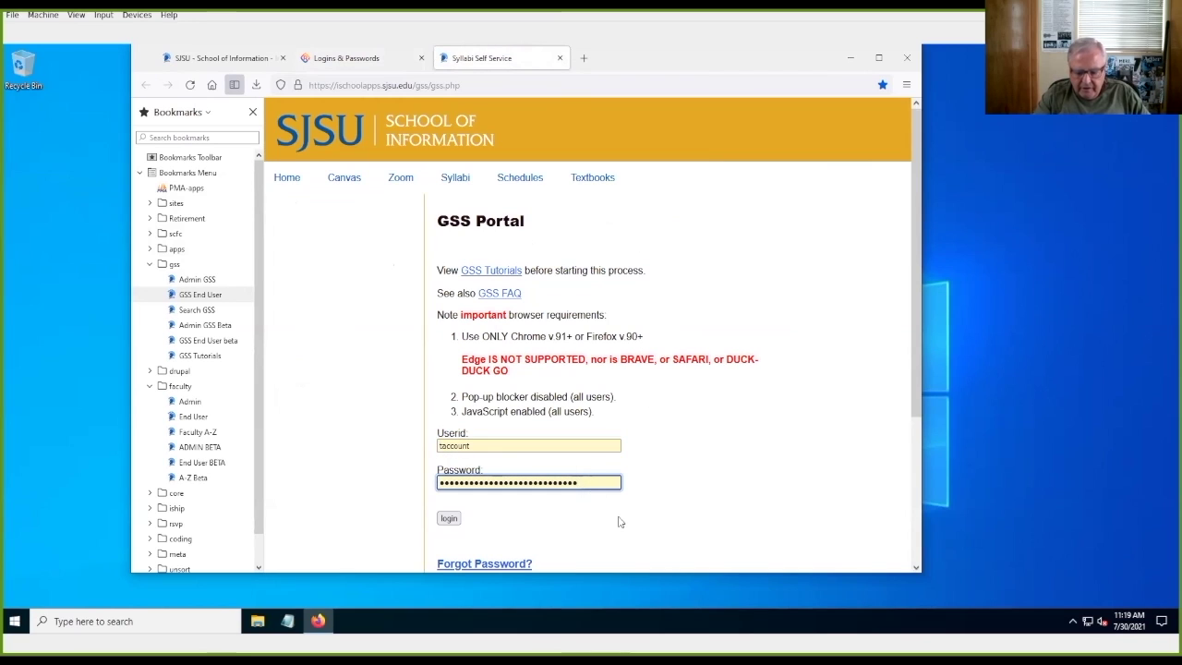
key(BackSpace)
key(BackSpace)
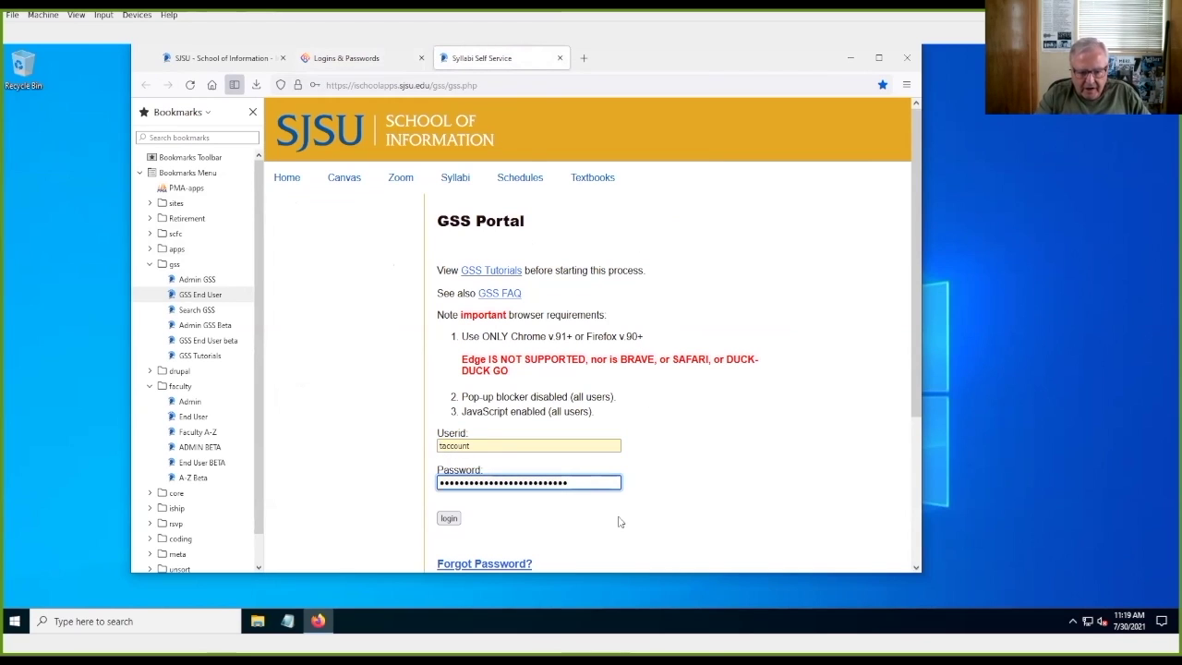
click(449, 519)
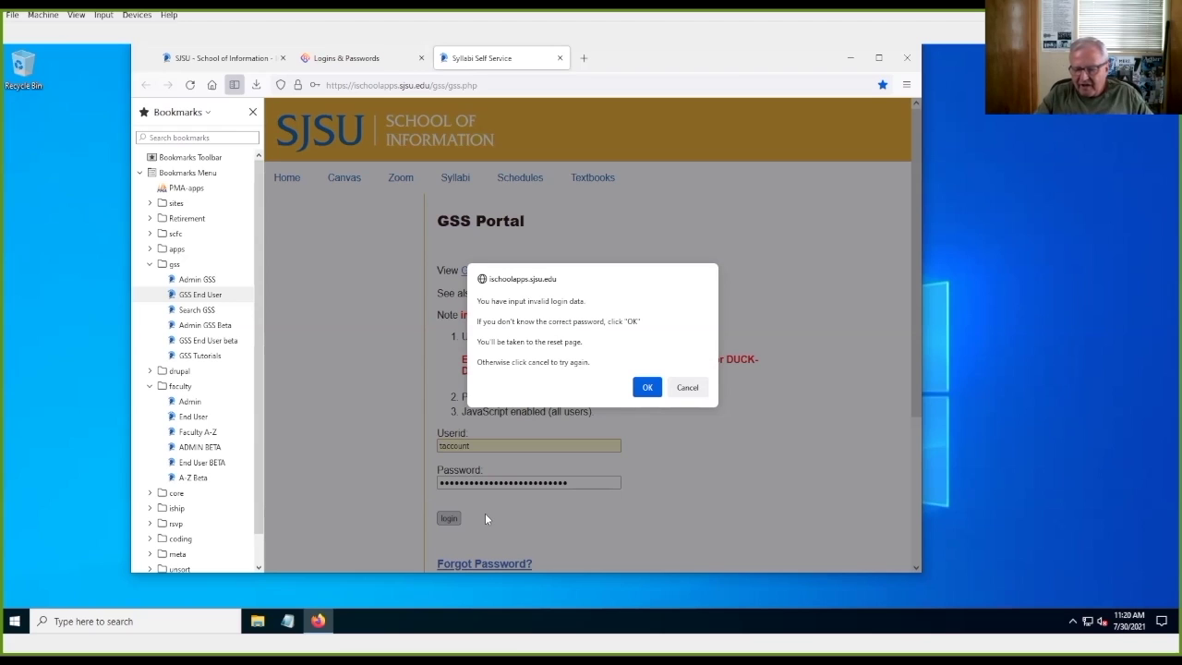
click(648, 386)
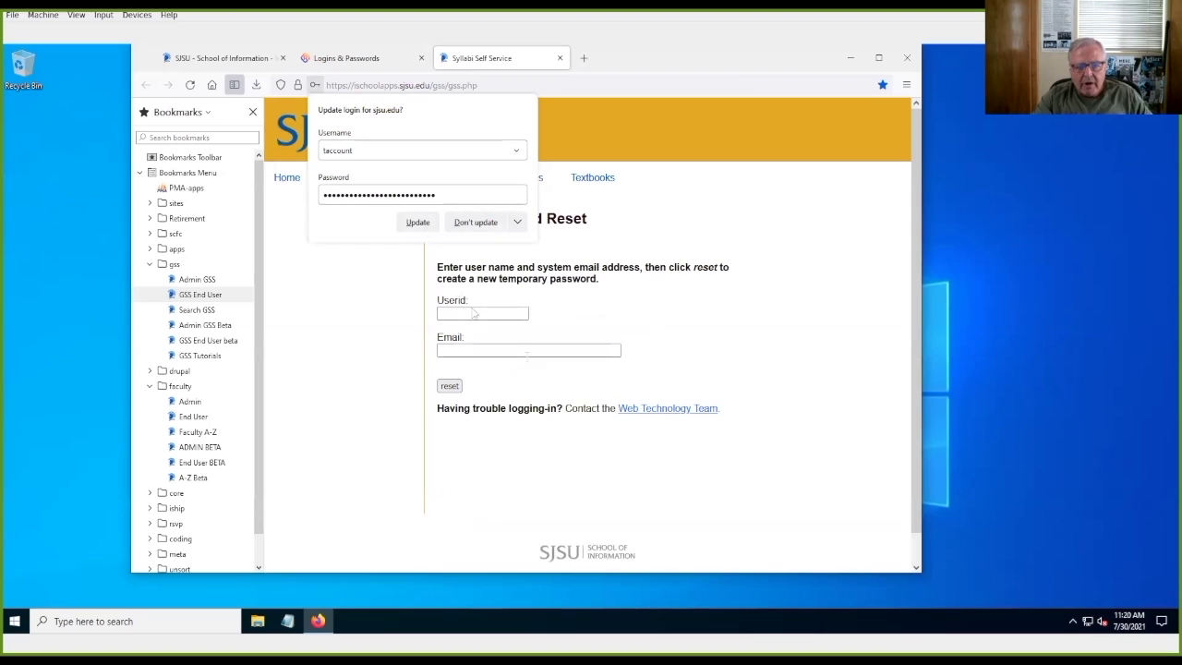
Step: Decline updating the saved login, then request a GSS password reset using the saved user ID and system email
click(458, 222)
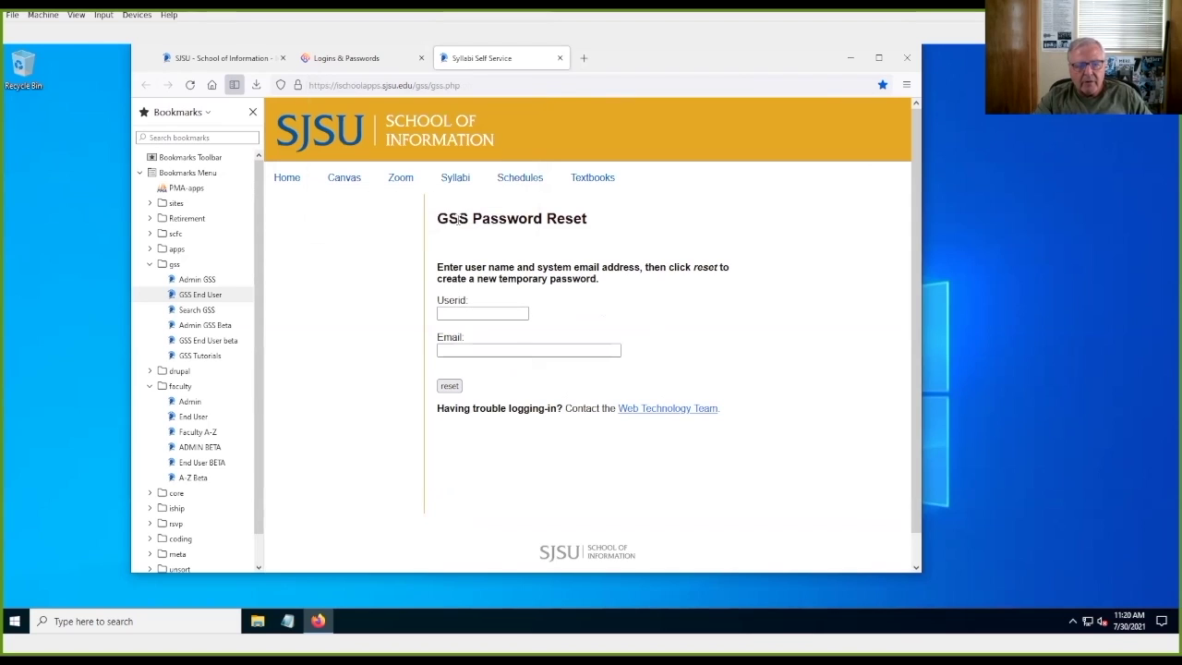
click(460, 312)
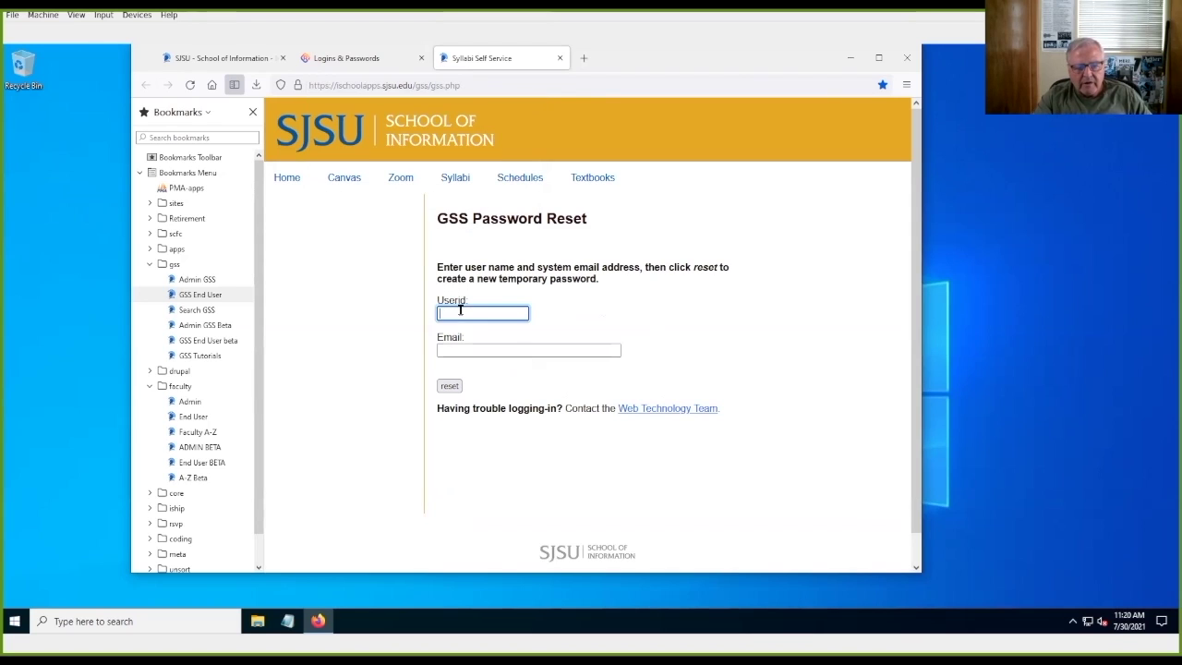
click(461, 313)
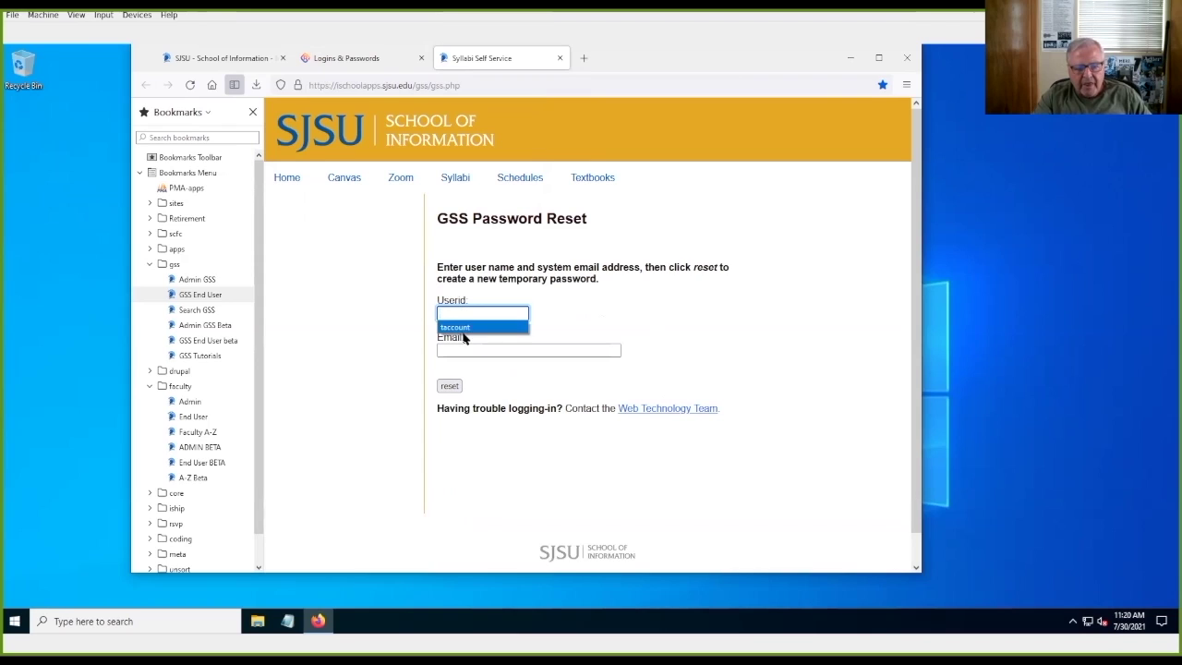
click(473, 328)
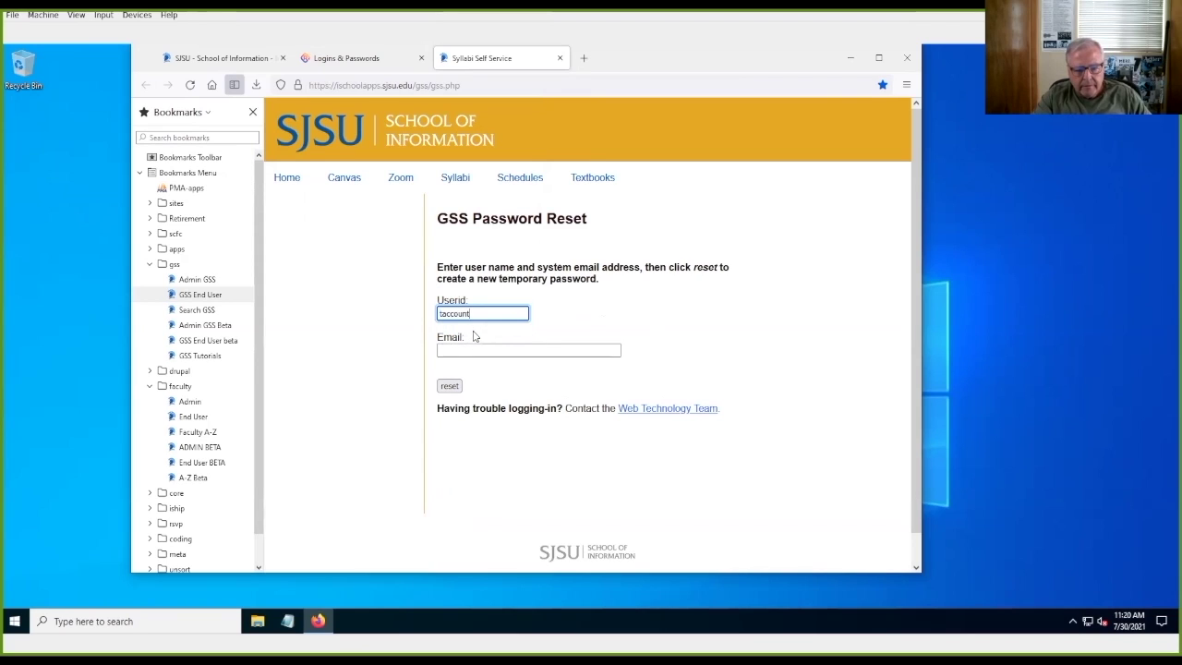
click(474, 349)
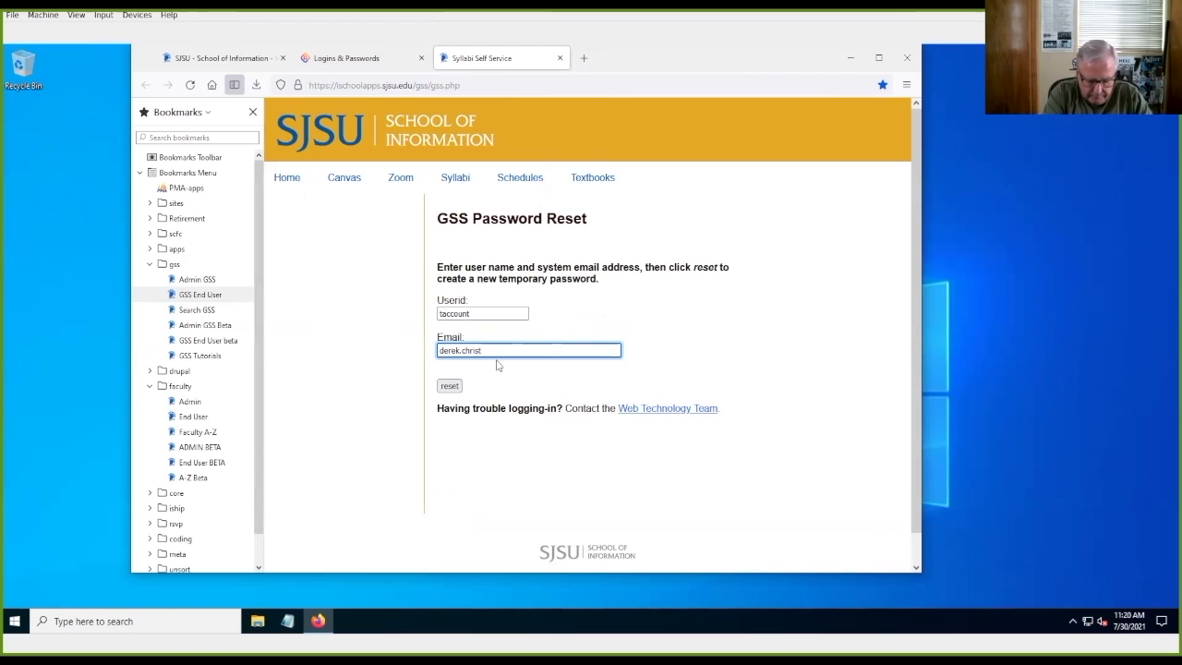
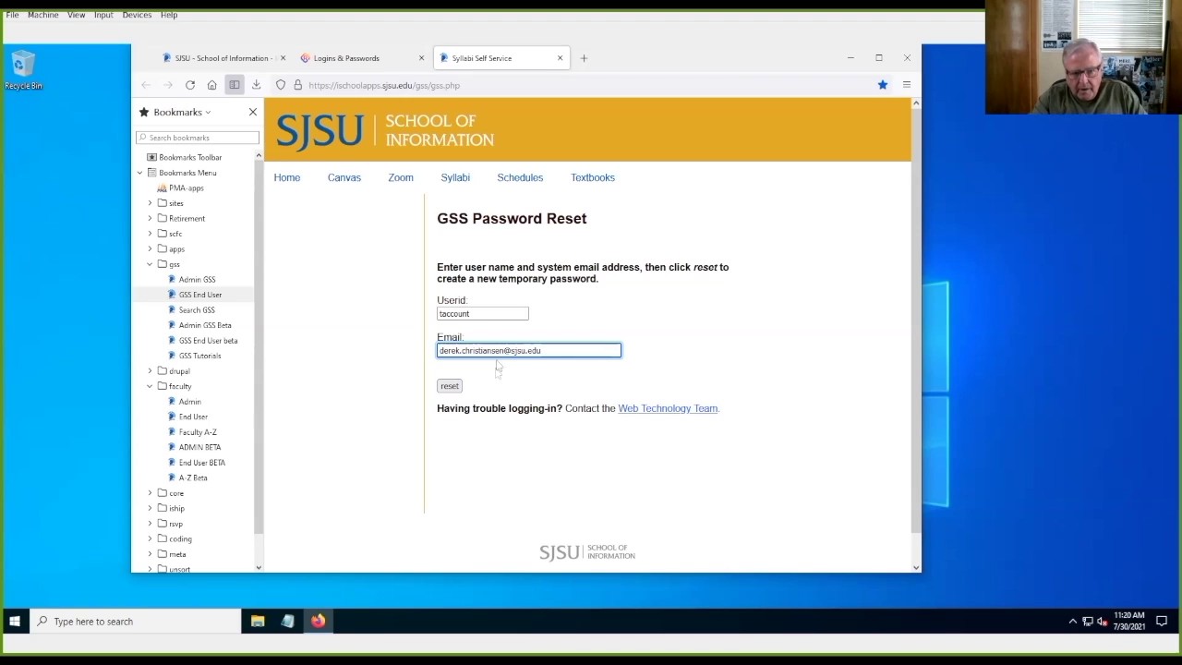
click(450, 388)
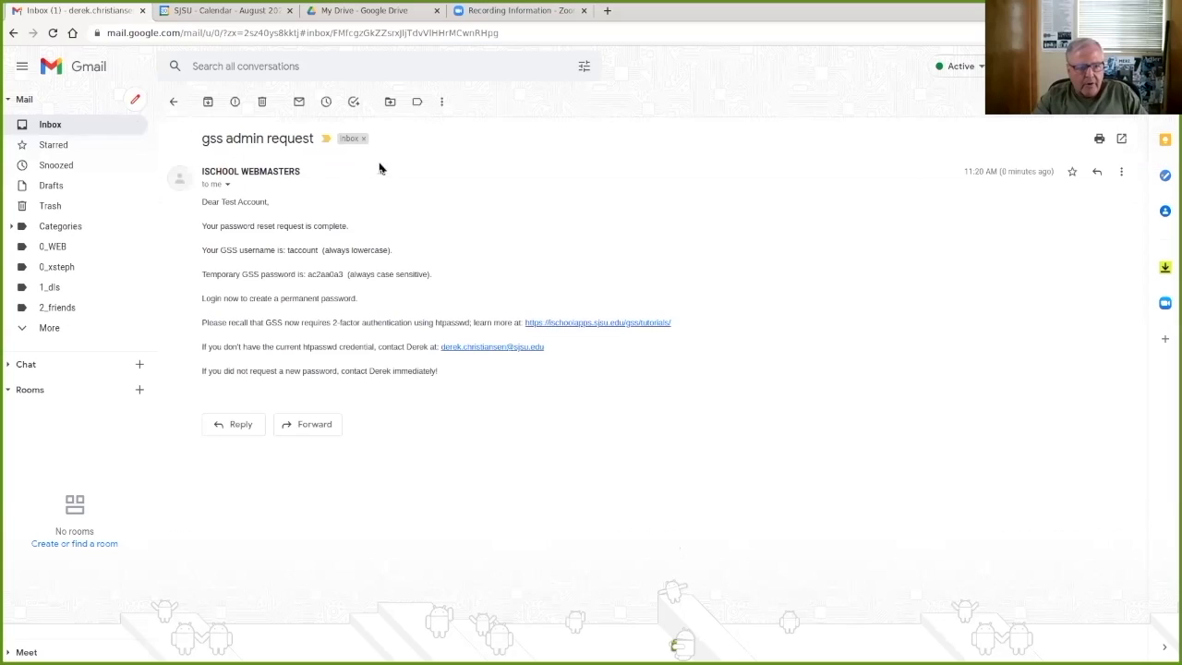
Step: Select the entire temporary GSS password in the admin request email
drag(306, 274, 348, 273)
click(348, 274)
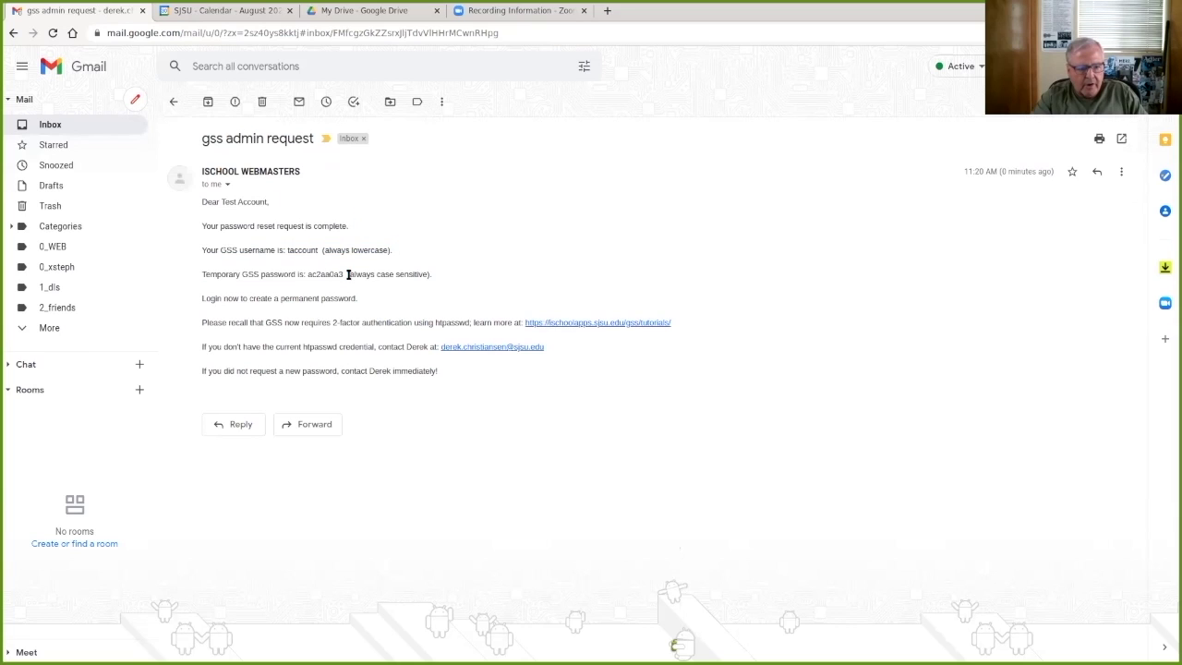
mouse_move(343, 273)
mouse_down()
mouse_move(314, 287)
mouse_move(308, 272)
mouse_move(320, 274)
mouse_up()
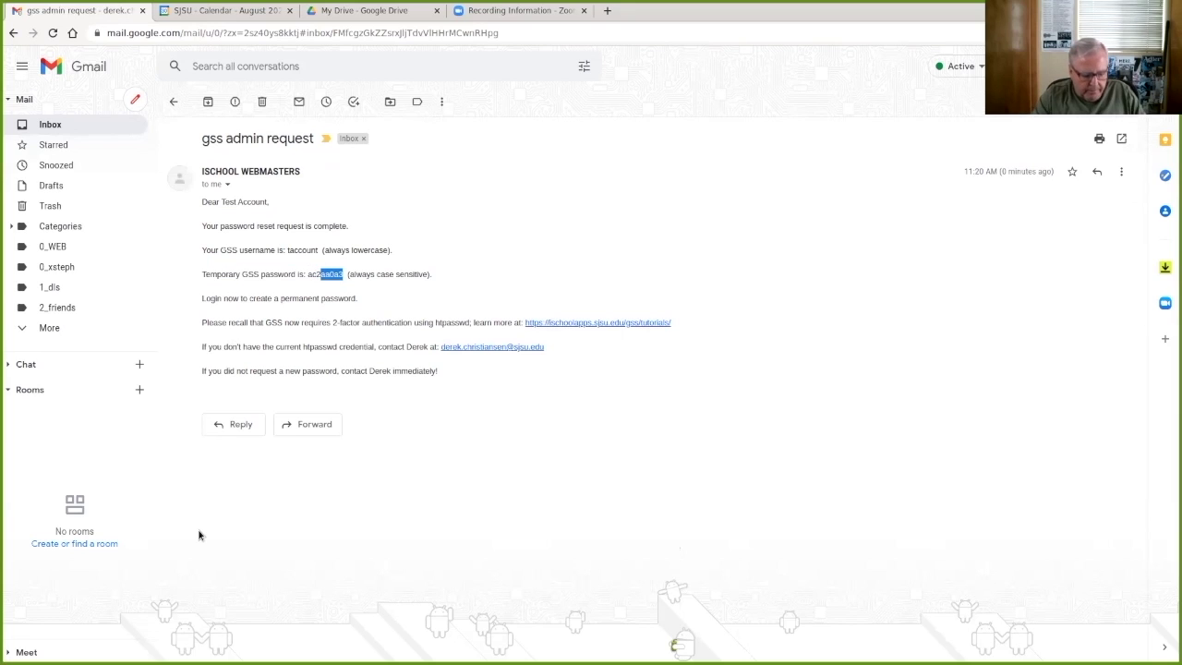
key(shift+Left)
key(shift+Left)
key(shift+Left)
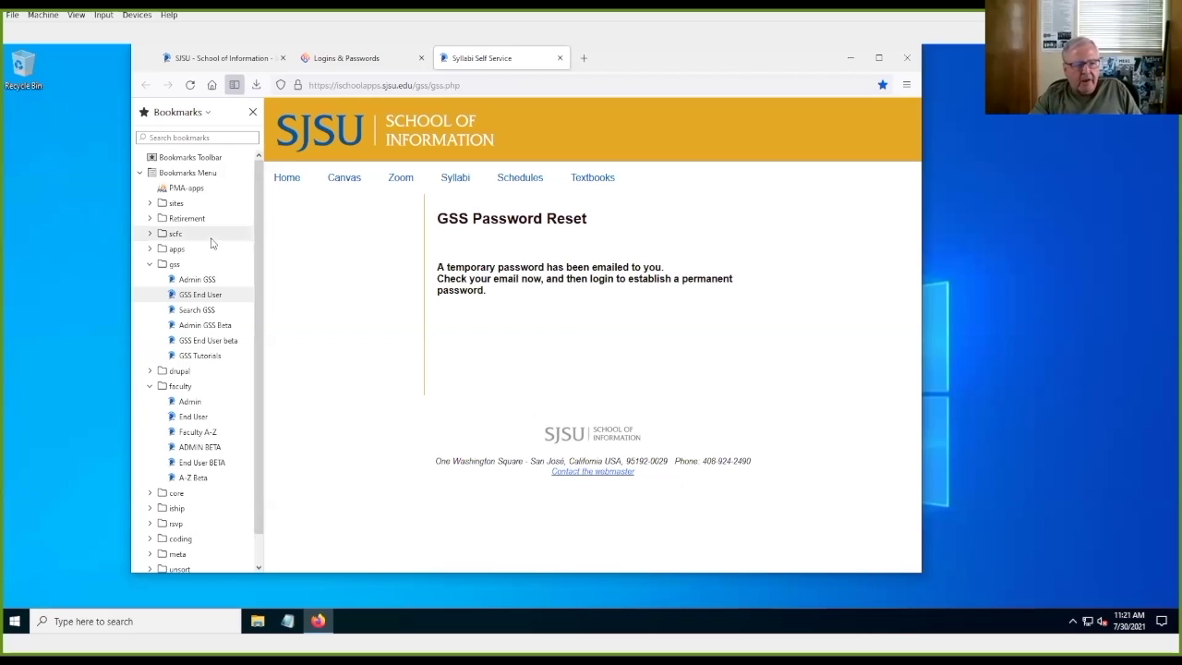
Step: Log in to the GSS Portal with the pasted temporary password, declining to update the saved login
click(190, 86)
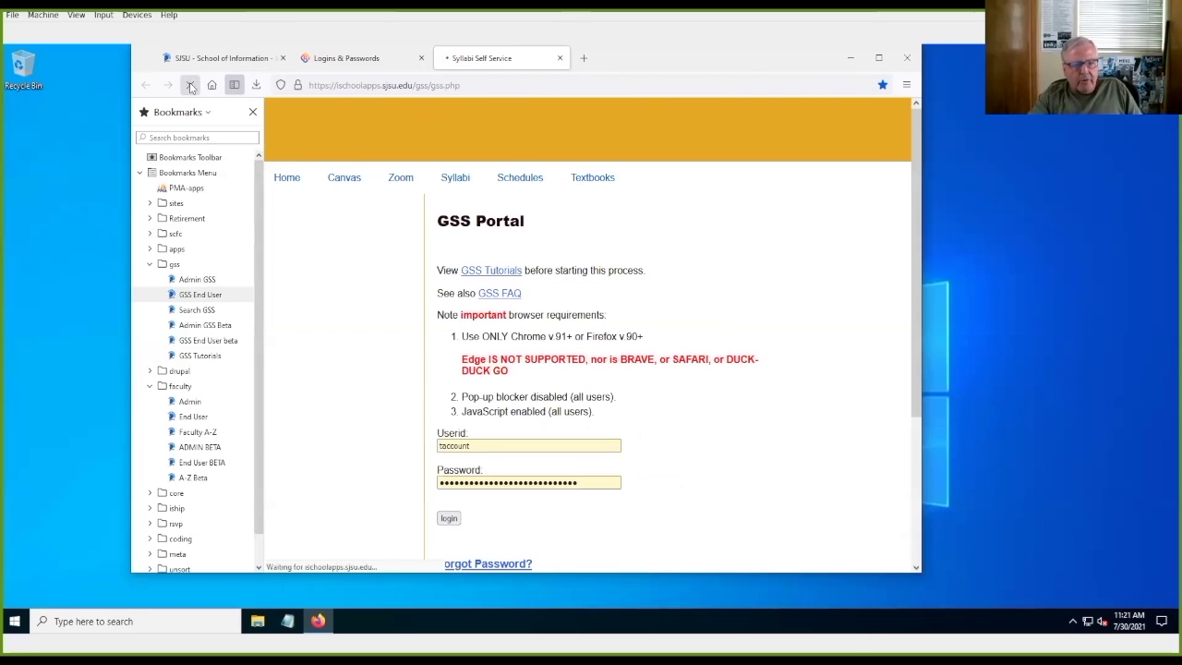
click(591, 482)
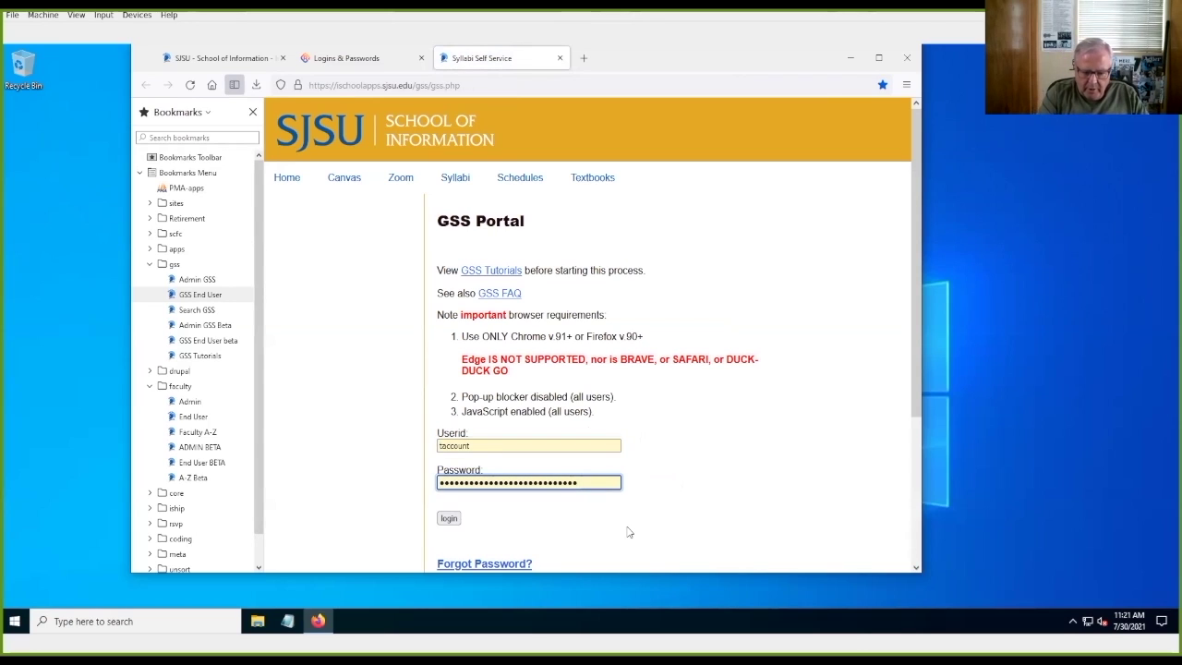
key(BackSpace)
key(BackSpace)
key(BackSpace)
key(BackSpace)
key(BackSpace)
key(BackSpace)
key(BackSpace)
key(BackSpace)
key(BackSpace)
key(BackSpace)
key(BackSpace)
key(BackSpace)
key(BackSpace)
key(BackSpace)
key(BackSpace)
key(BackSpace)
key(BackSpace)
key(BackSpace)
key(BackSpace)
key(BackSpace)
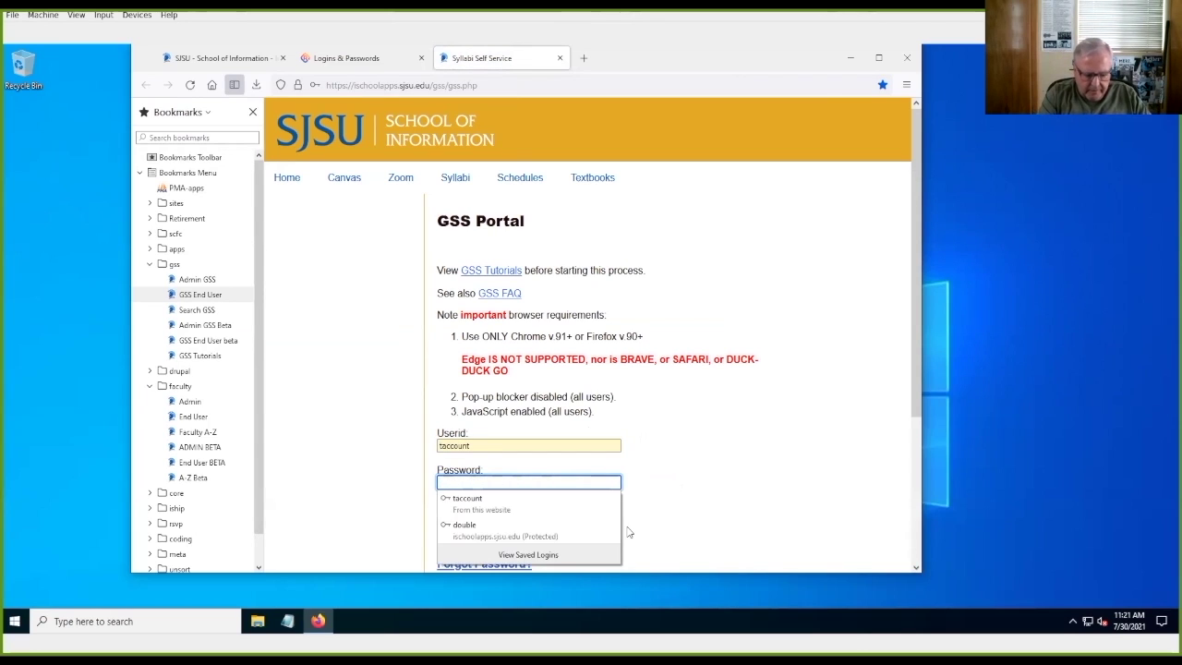
key(ctrl+v)
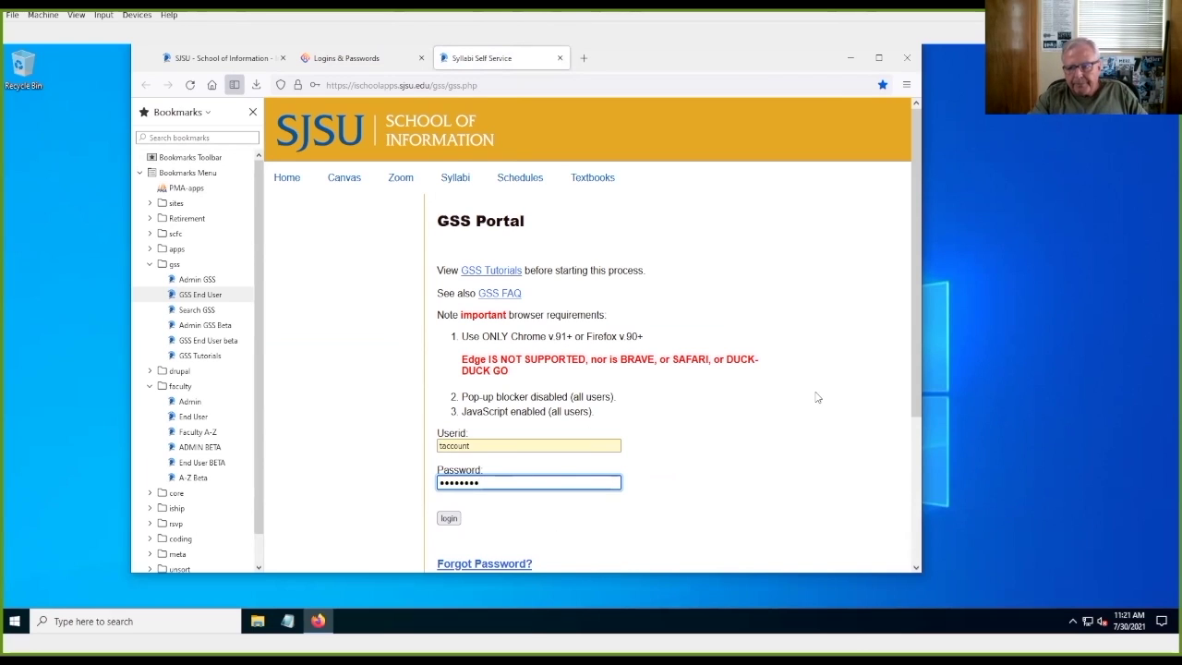
click(449, 518)
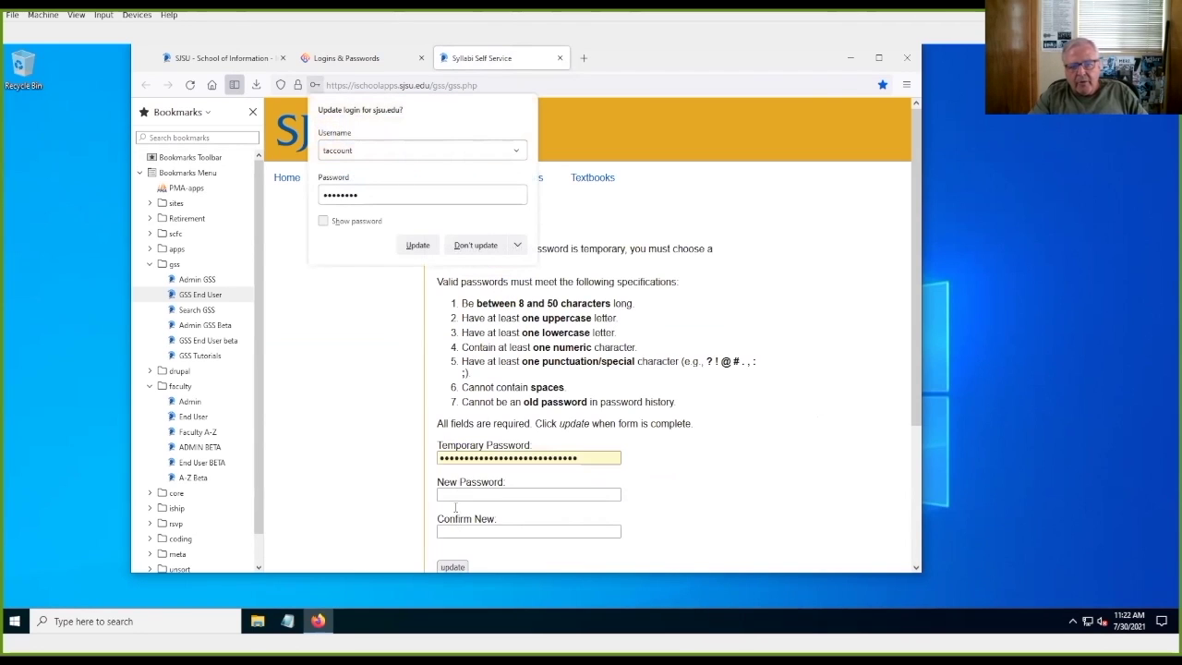
click(475, 247)
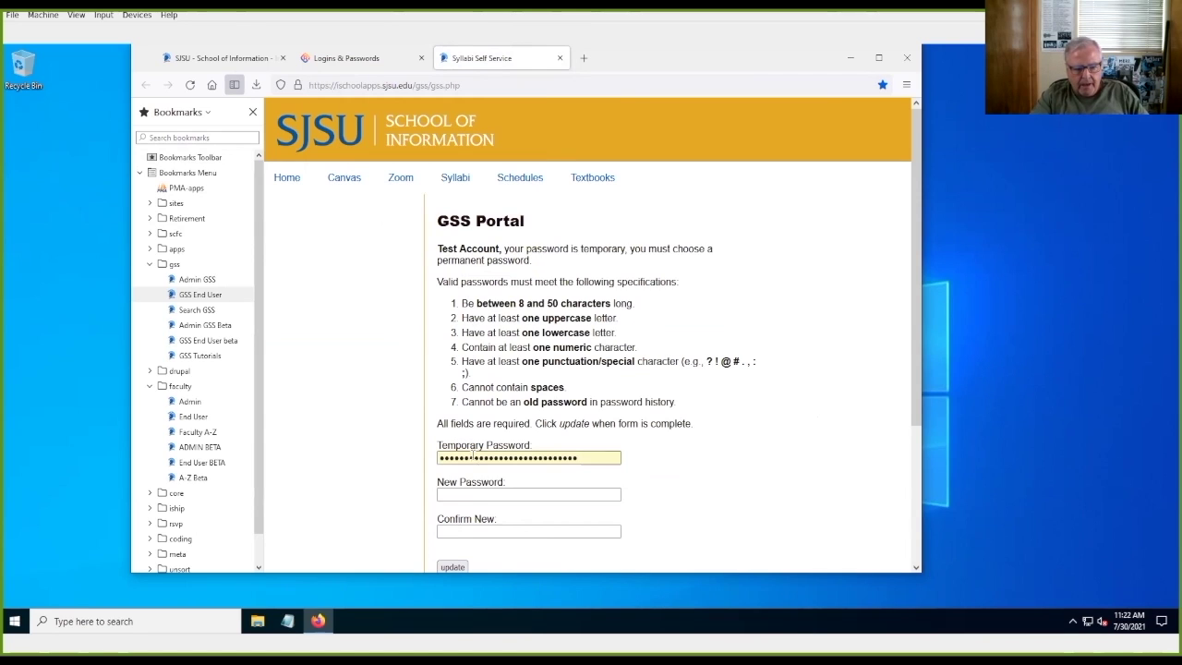
Step: Replace the change form's Temporary Password field with the emailed temporary password
click(580, 459)
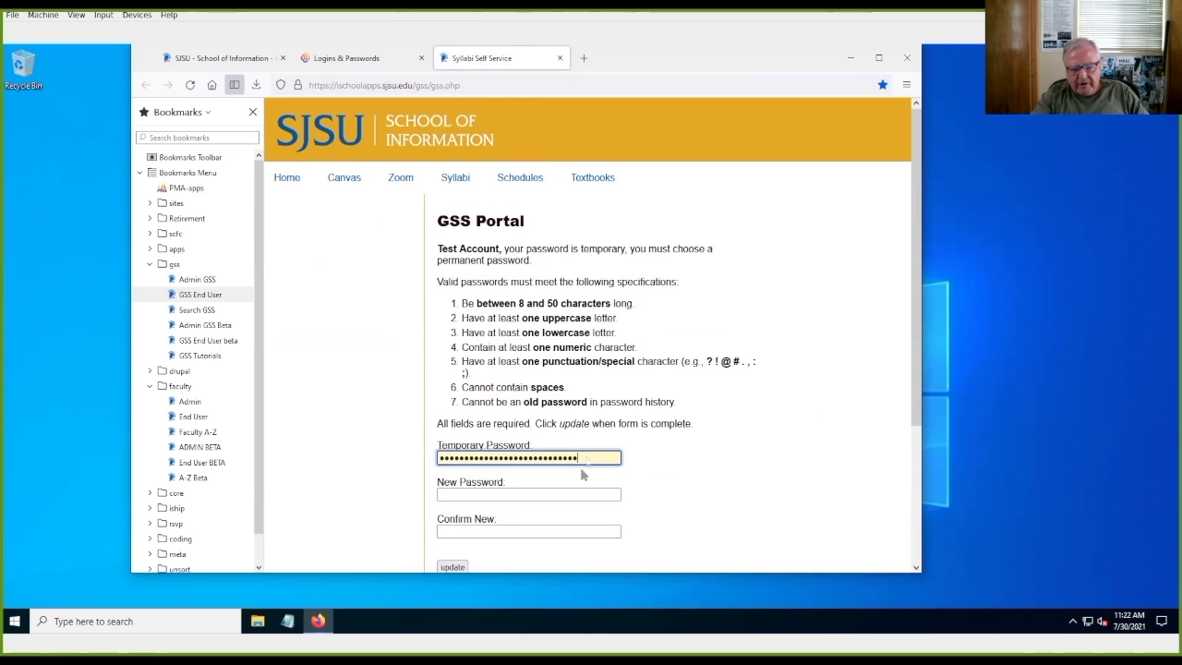
key(BackSpace)
key(BackSpace)
key(BackSpace)
key(BackSpace)
key(BackSpace)
key(BackSpace)
key(BackSpace)
key(BackSpace)
key(BackSpace)
key(BackSpace)
key(BackSpace)
key(BackSpace)
key(BackSpace)
key(BackSpace)
key(BackSpace)
key(BackSpace)
key(BackSpace)
key(BackSpace)
key(BackSpace)
key(BackSpace)
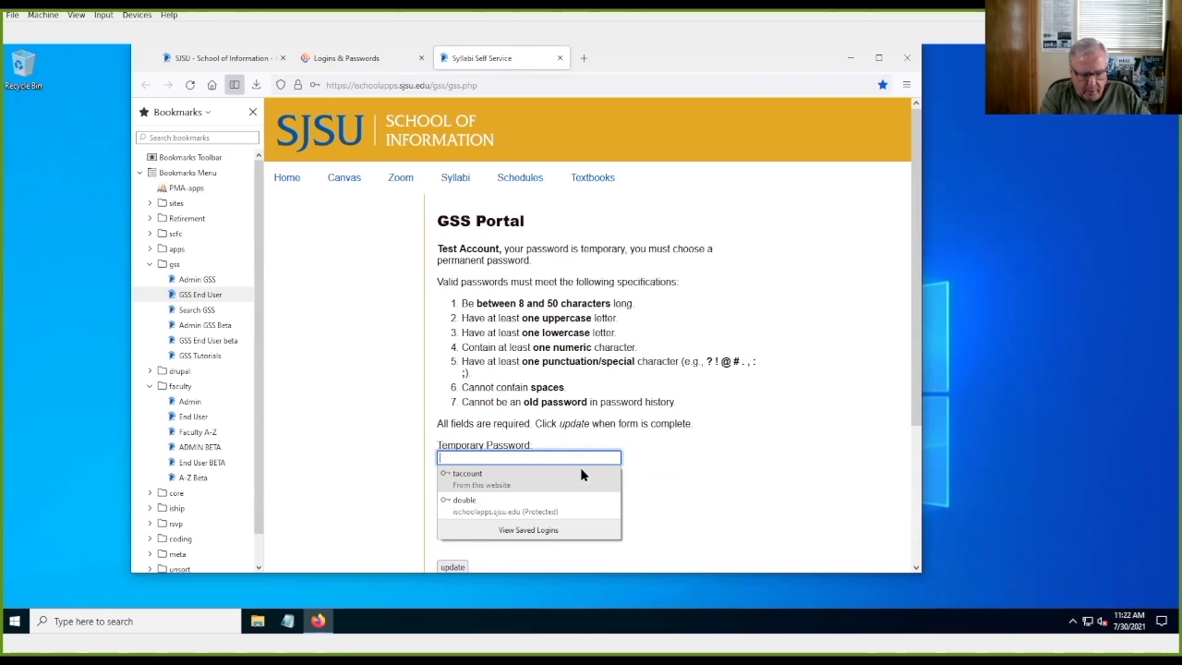
click(580, 474)
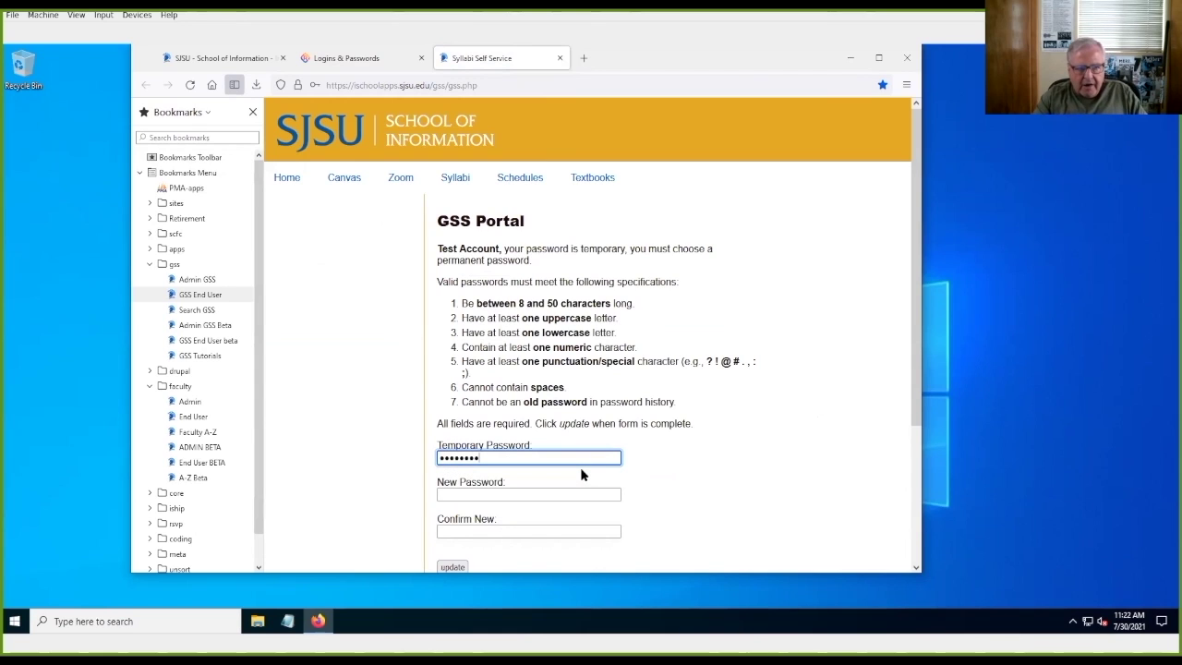
click(358, 61)
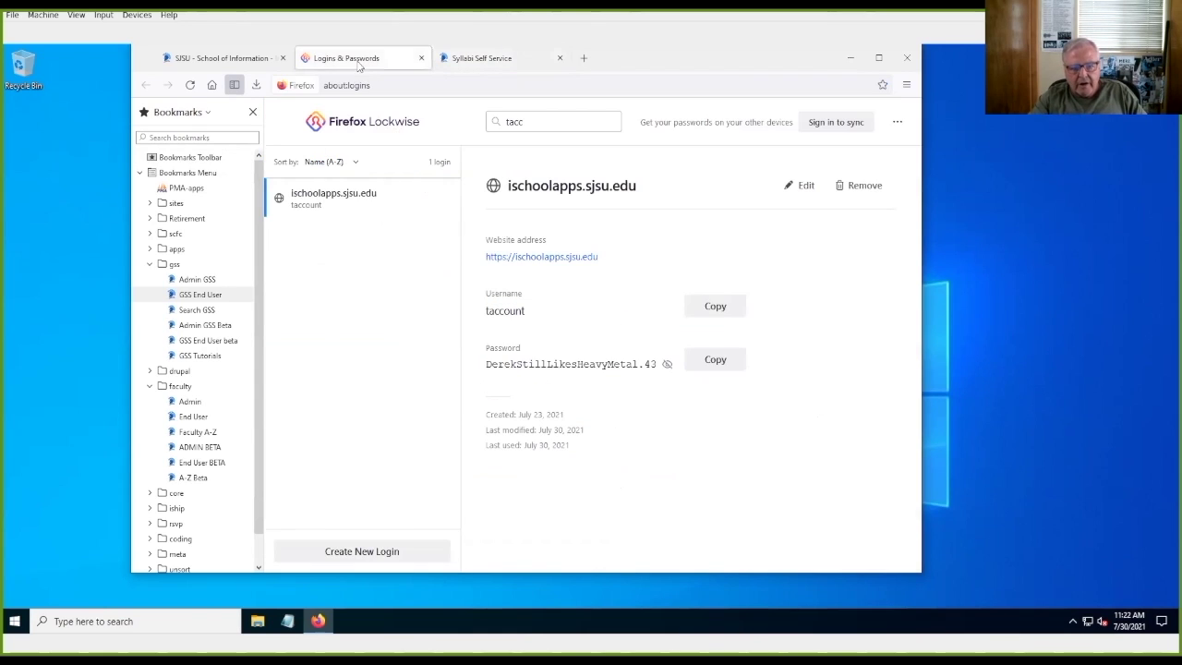
Step: Edit the saved ischoolapps.sjsu.edu login, appending '4' to the stored password, and select it
click(800, 186)
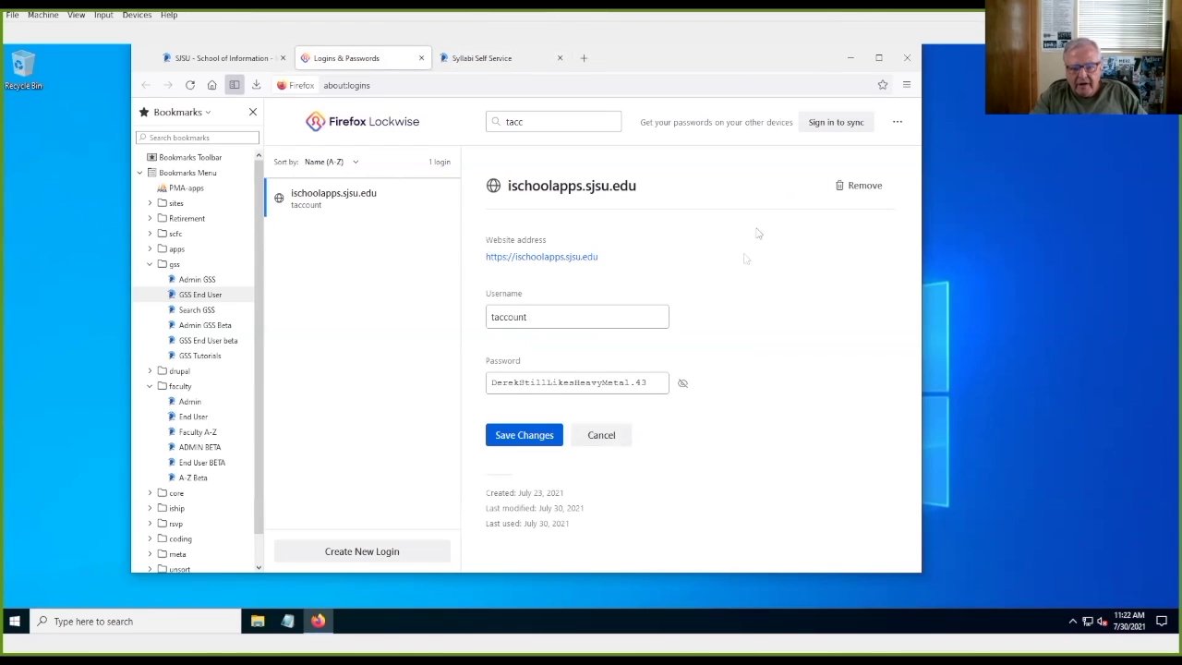
click(633, 384)
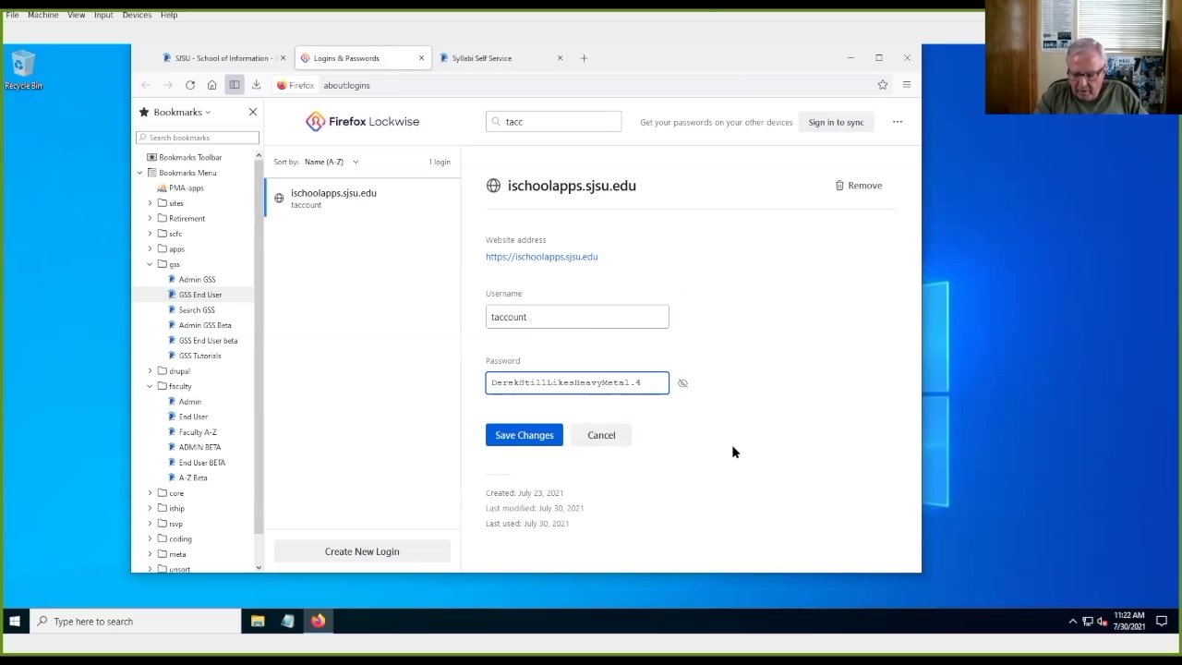
text(4)
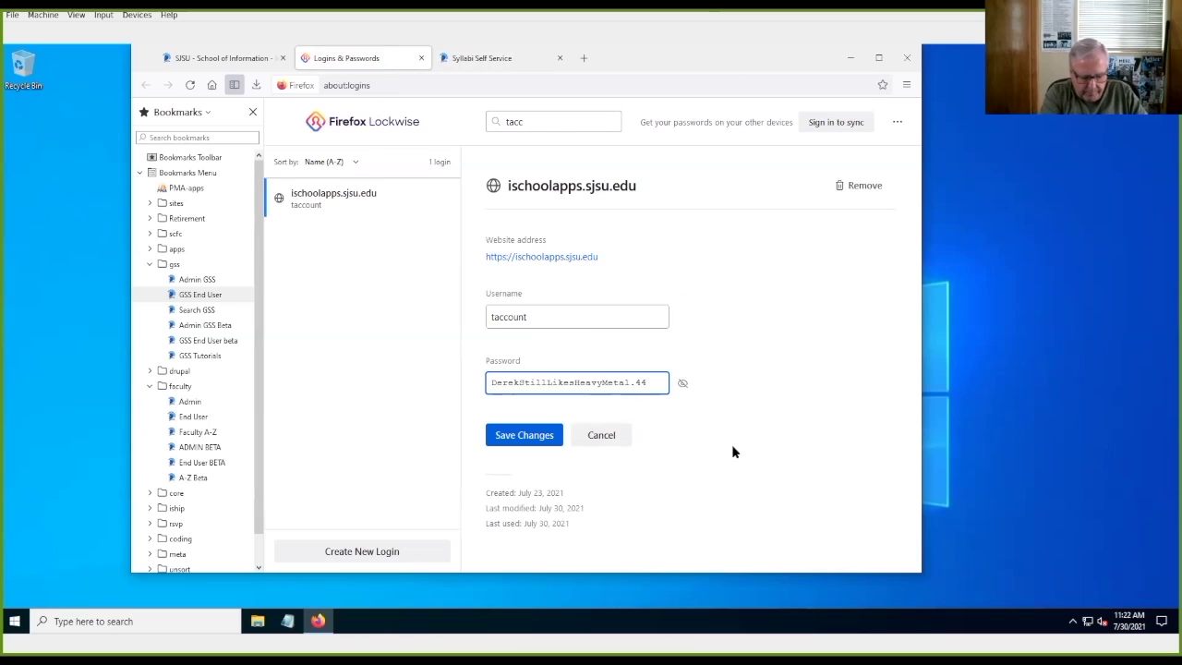
key(ctrl+a)
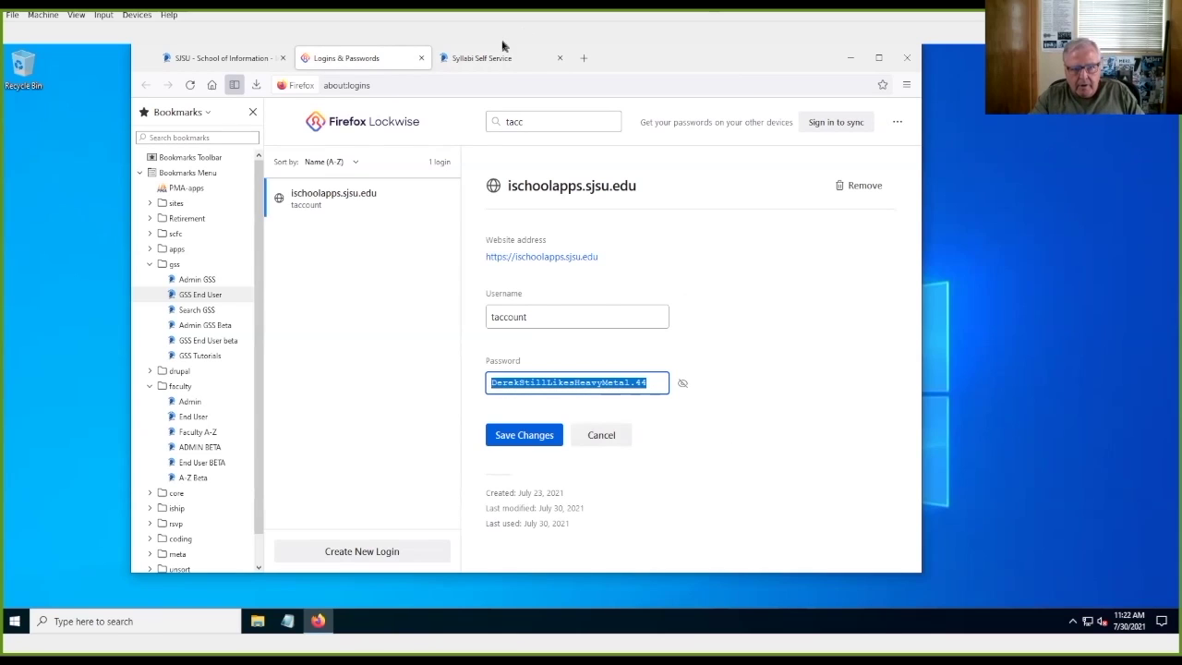
Step: Enter the revised passphrase in New Password and Confirm New, submit, and acknowledge the update
click(488, 58)
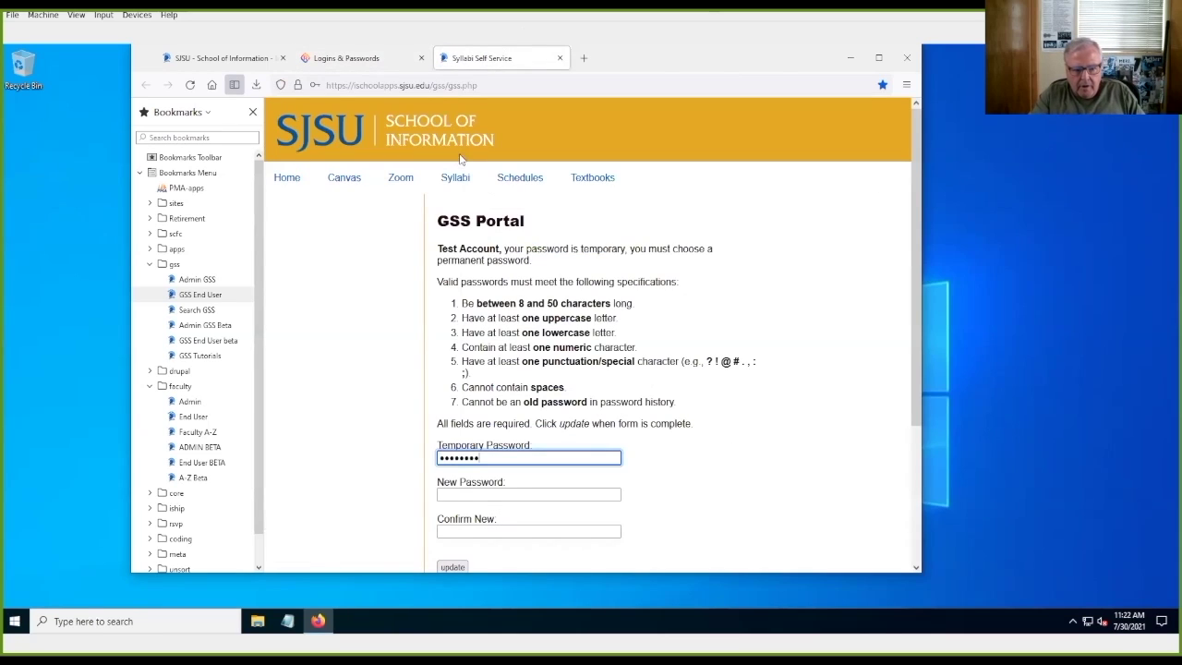
click(450, 494)
click(466, 492)
key(Down)
key(Down)
key(Down)
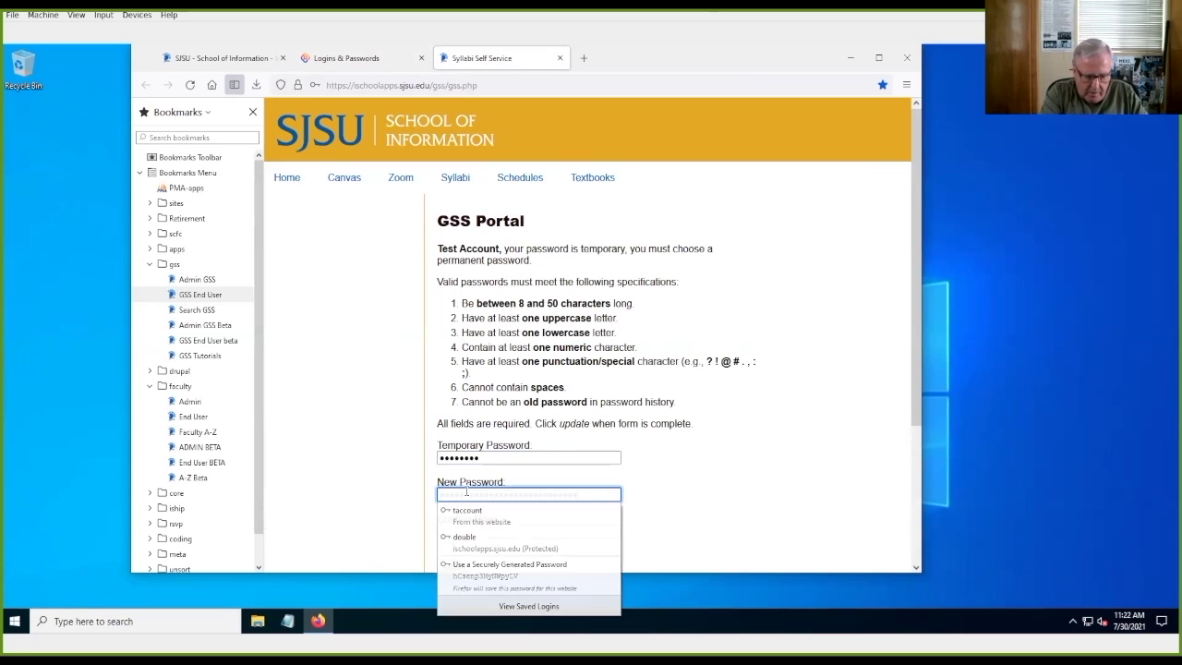
key(Return)
key(Tab)
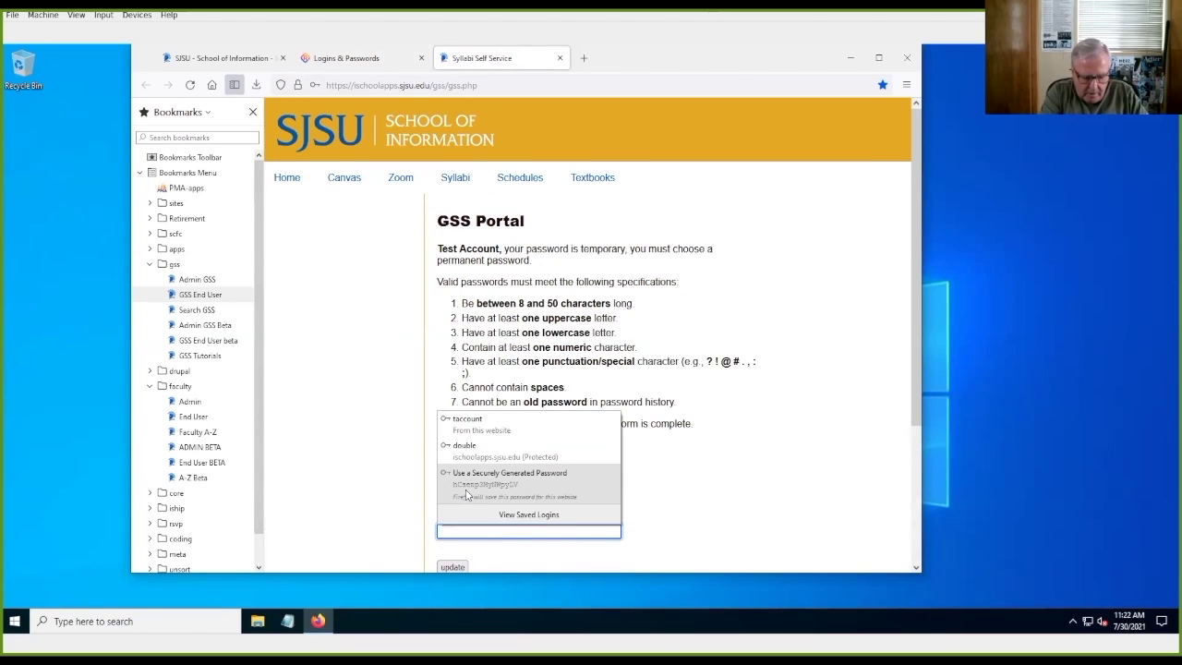
key(Return)
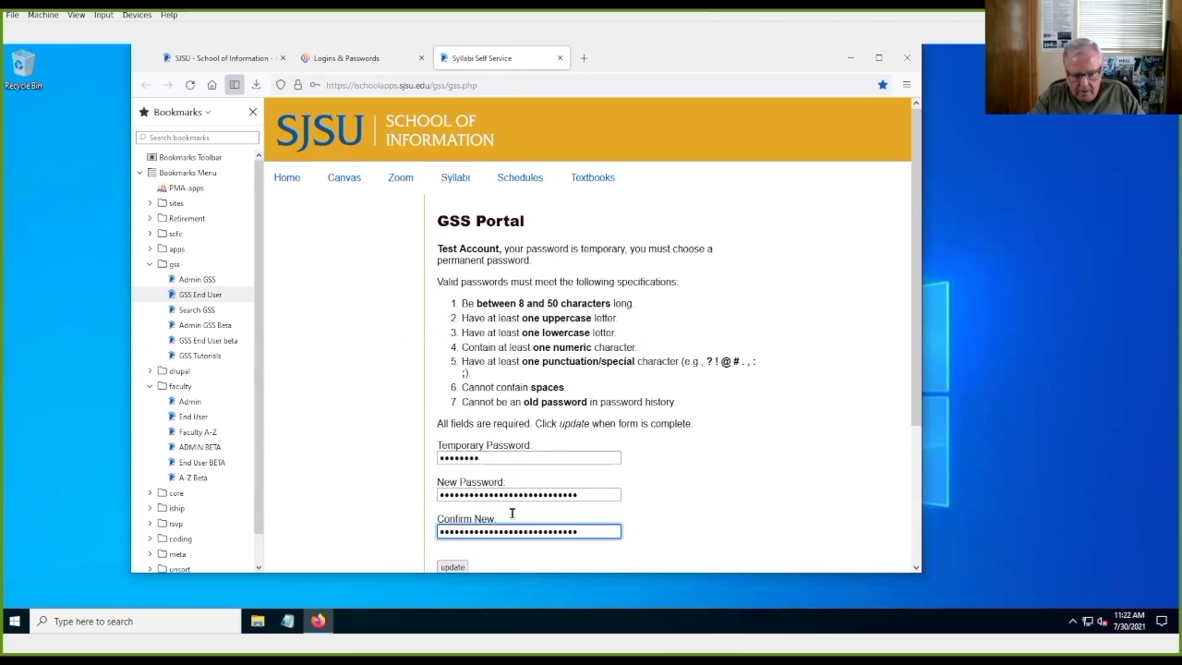
click(456, 567)
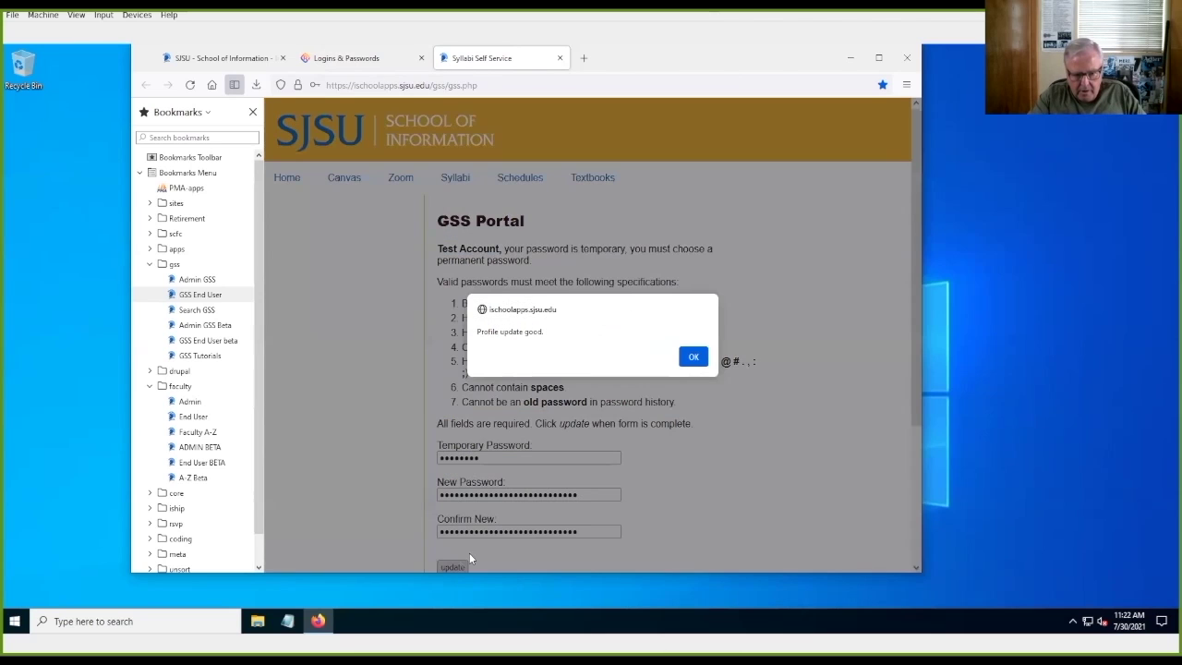
click(694, 356)
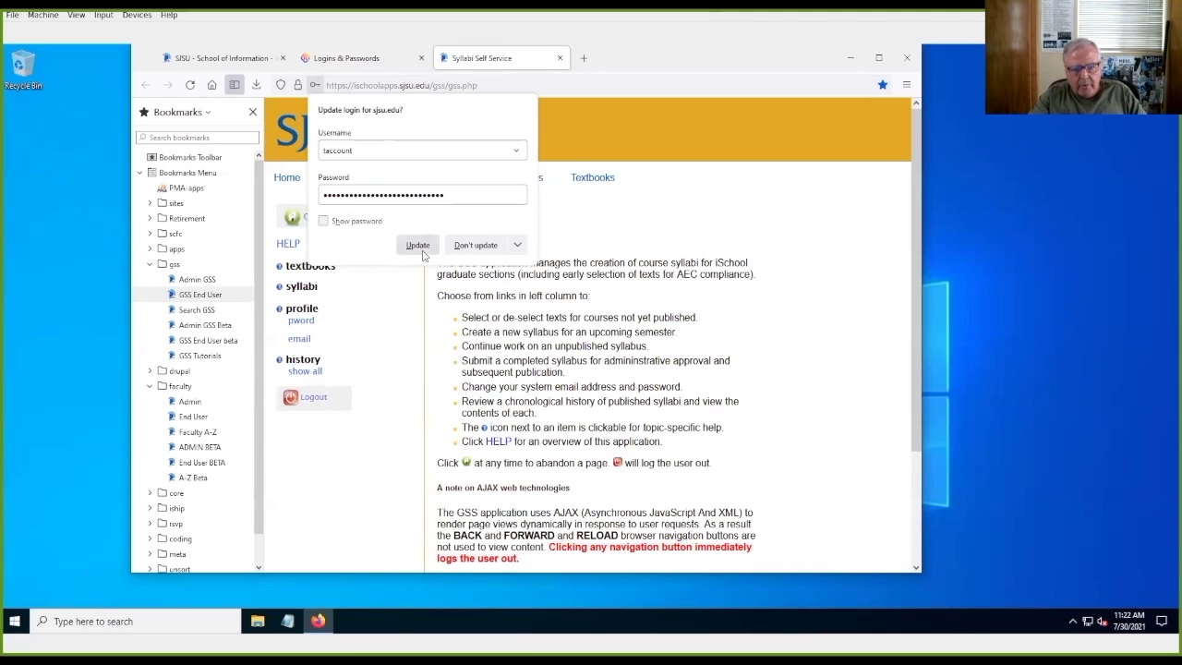
Step: Update the saved ischoolapps.sjsu.edu login with the new password and reveal it to verify
click(419, 246)
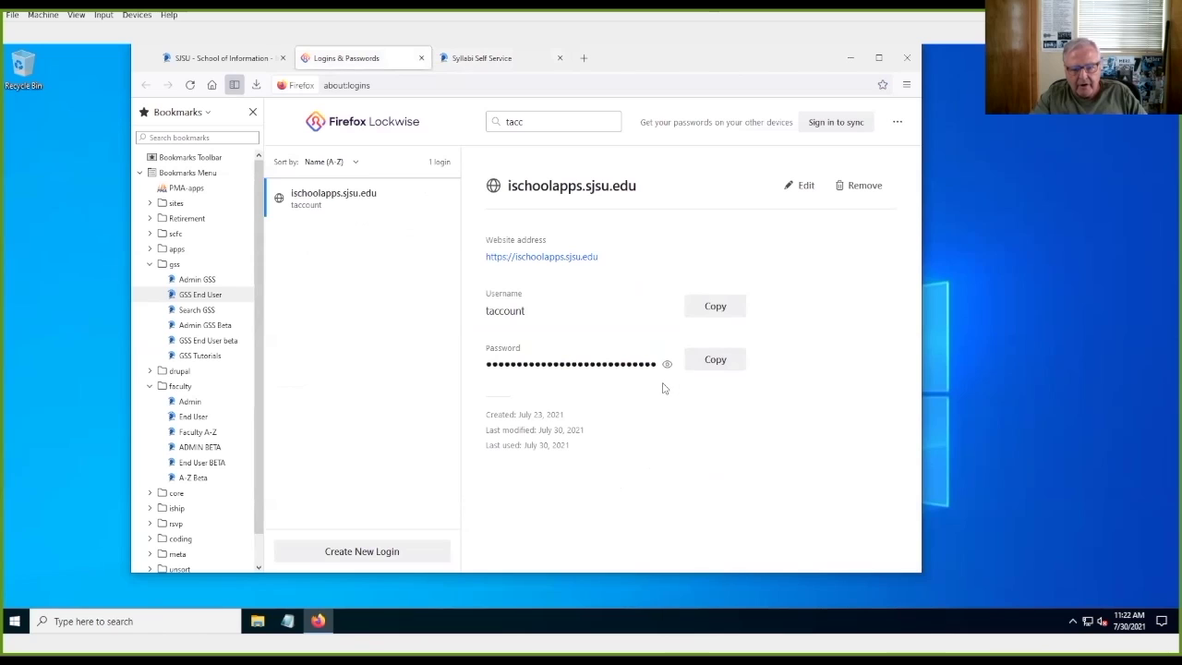
click(666, 365)
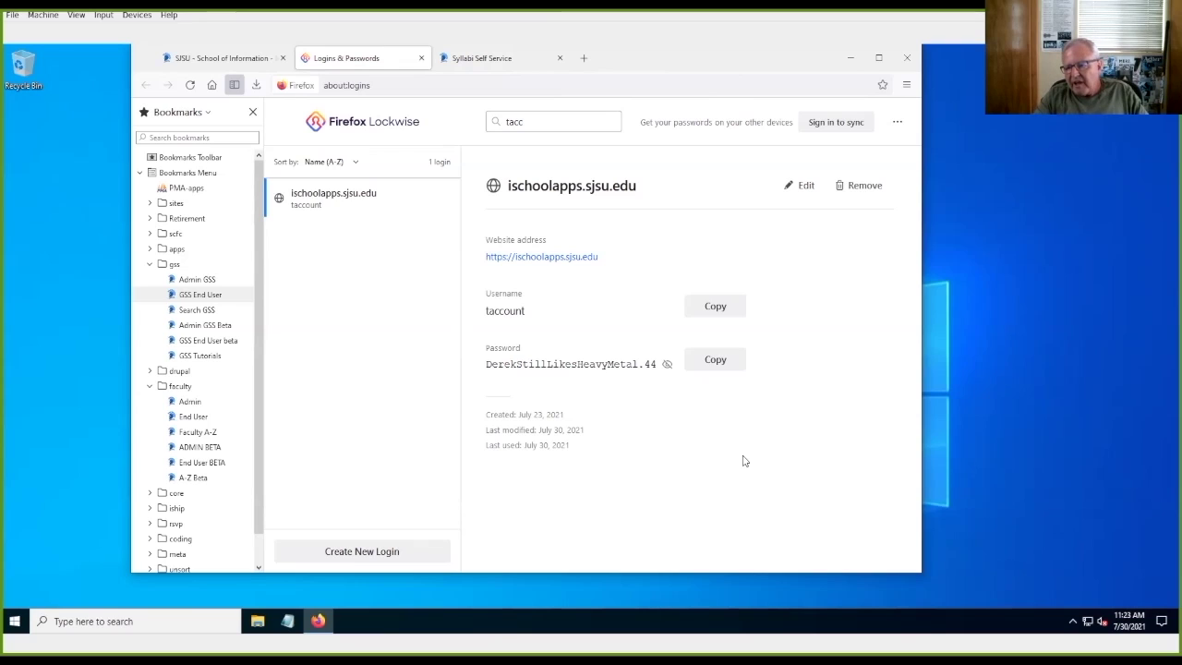
click(817, 192)
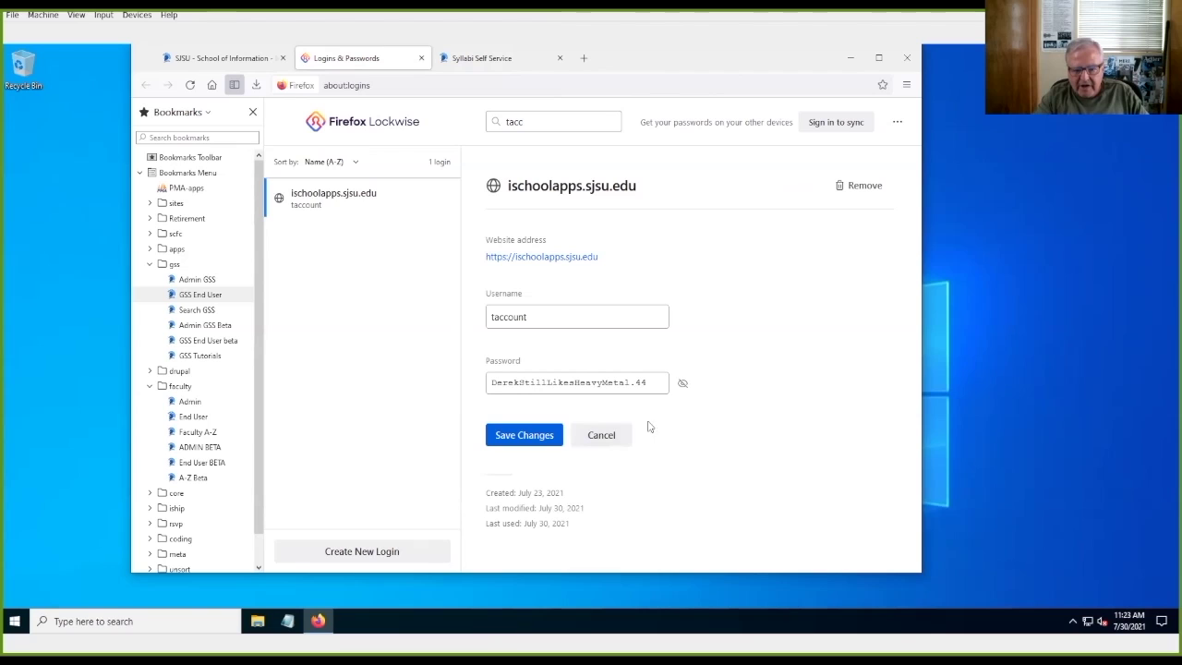
click(651, 380)
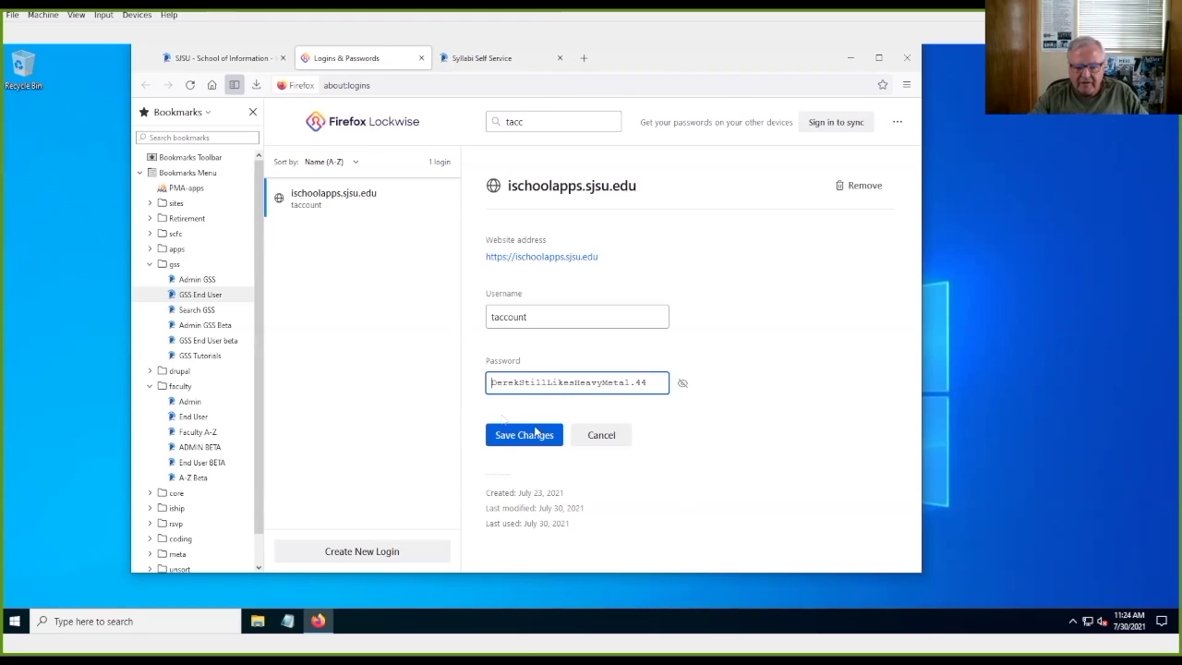
click(605, 434)
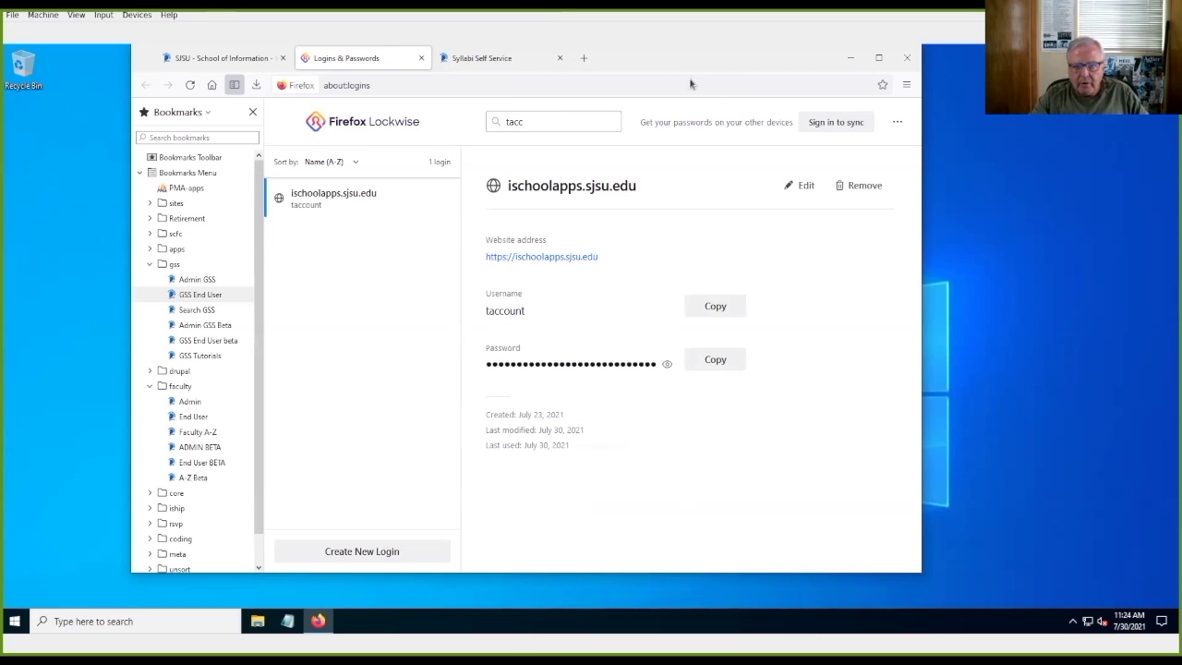